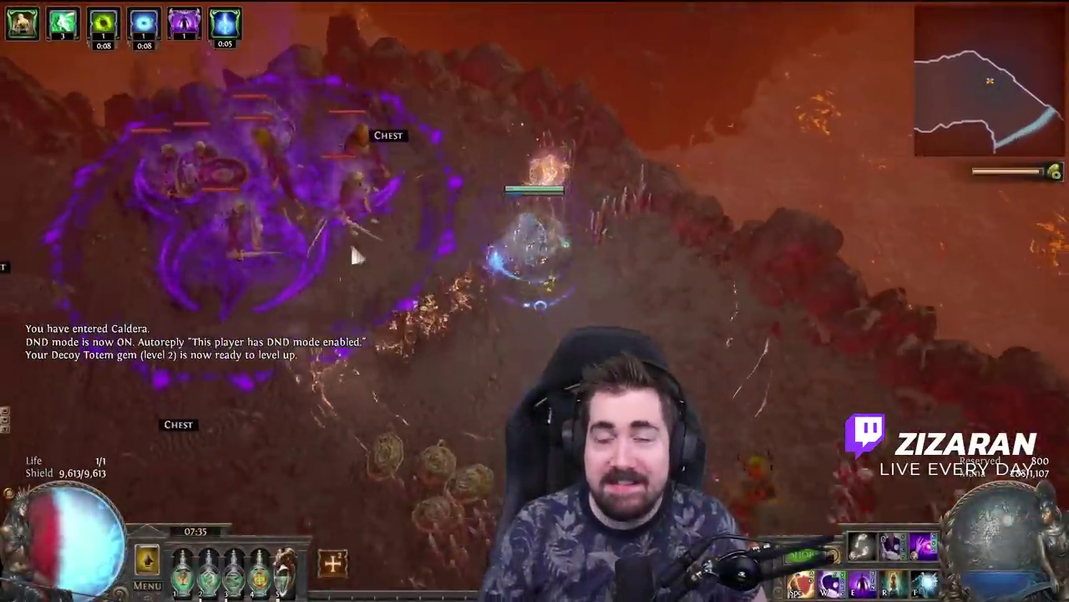
Step: Advance through the Caldera past the chests, attacking the monster packs gathered around them
{"action": "key", "text": "e"}
{"action": "key", "text": "5"}
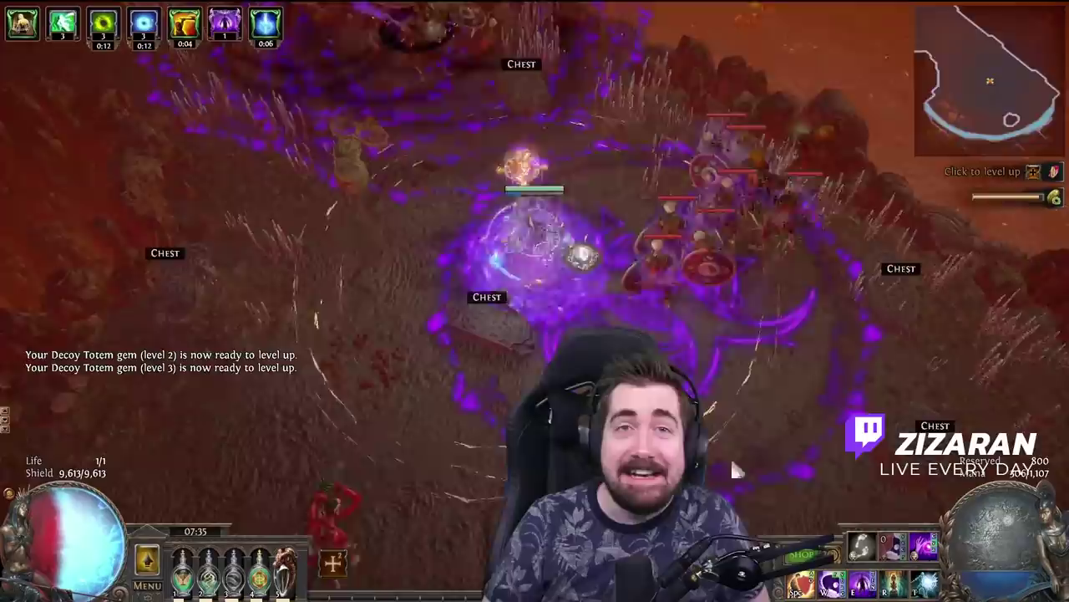
{"action": "key", "text": "e"}
{"action": "left_click", "coordinate": [737, 445]}
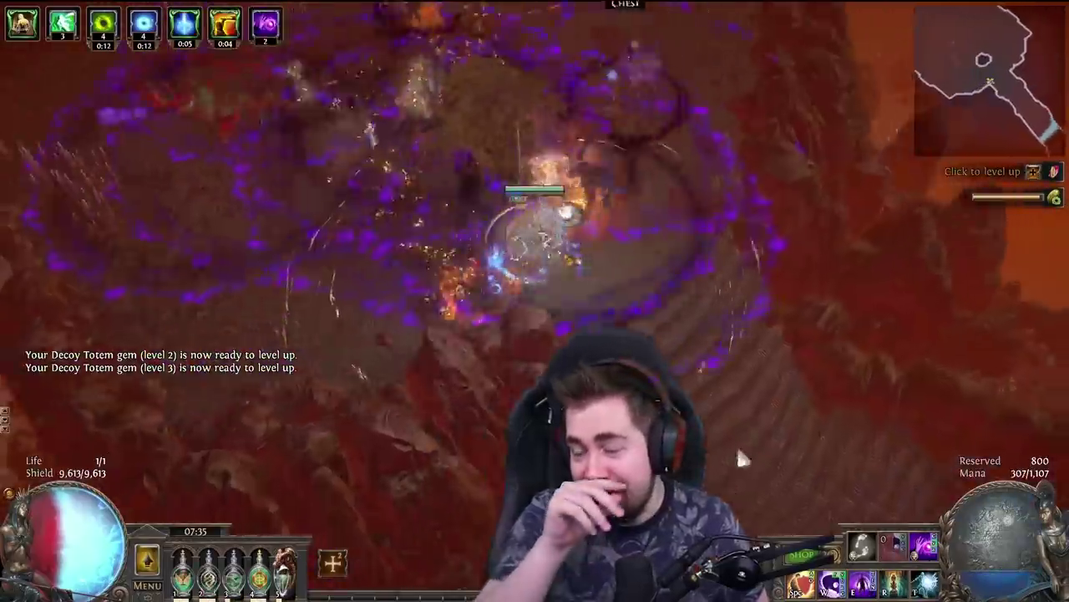
{"action": "left_click", "coordinate": [878, 363]}
{"action": "key", "text": "e"}
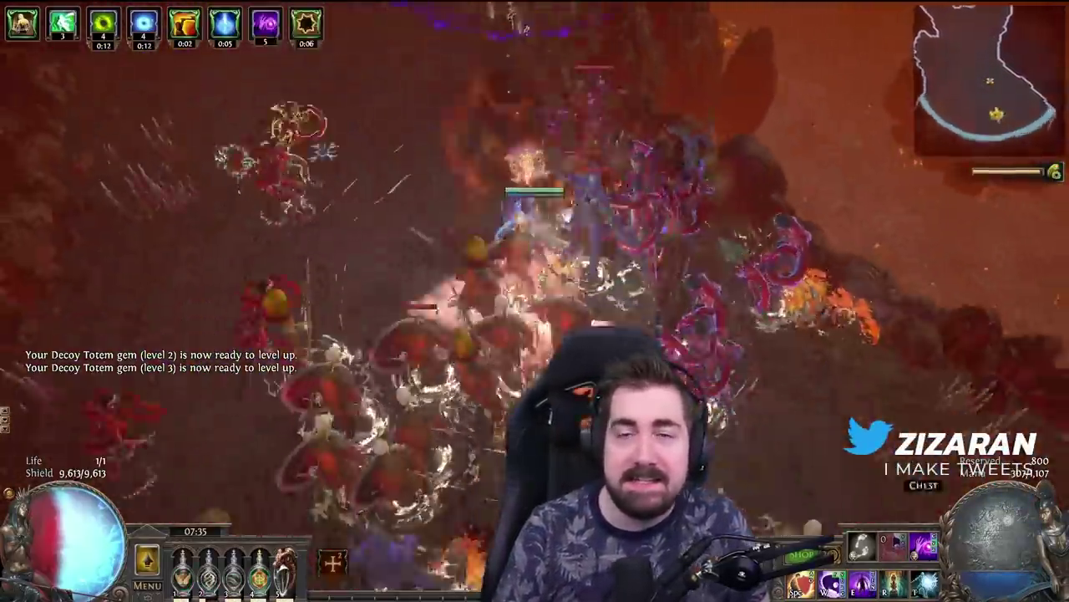
Step: Attack the dense monster group in the open area, and continue into the narrow passage to fight the next pack
{"action": "key", "text": "e"}
{"action": "left_click", "coordinate": [409, 495]}
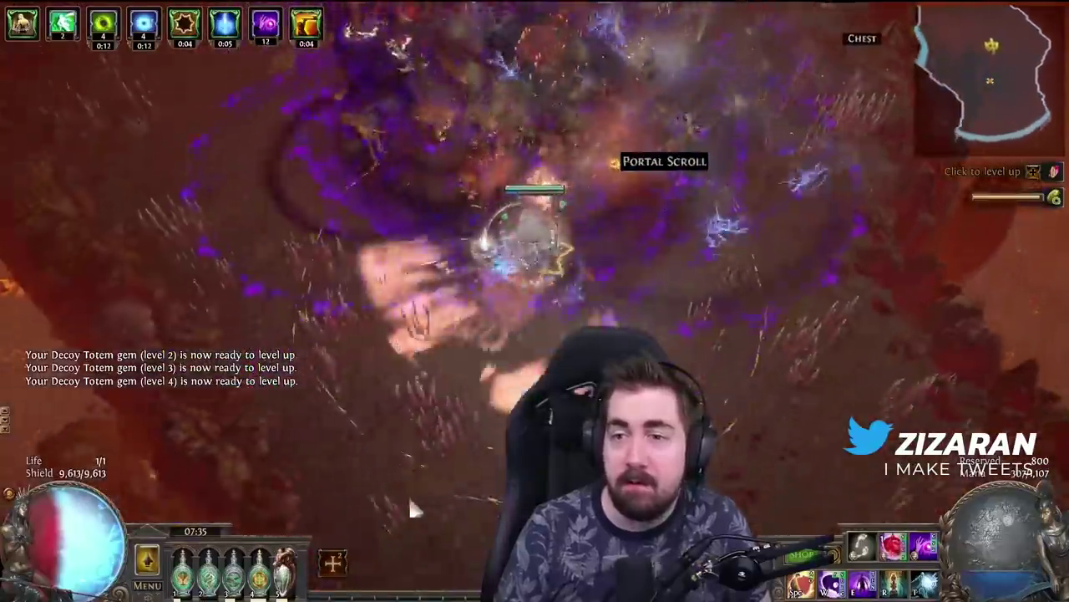
{"action": "left_click", "coordinate": [908, 490]}
{"action": "key", "text": "e"}
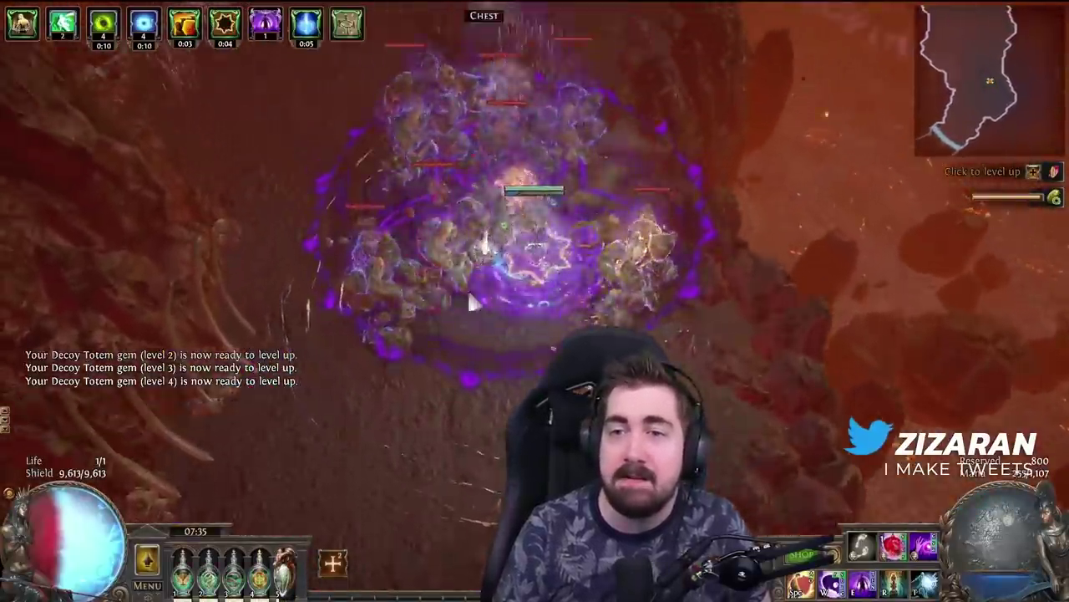
{"action": "left_click", "coordinate": [456, 480]}
{"action": "left_click", "coordinate": [173, 410]}
{"action": "key", "text": "e"}
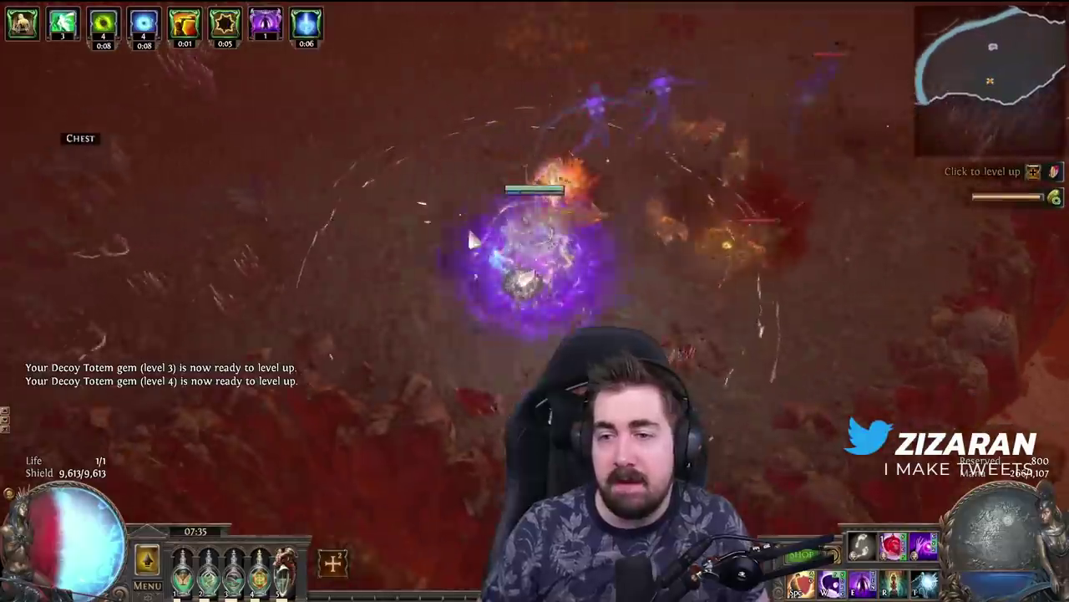
Step: Cross the open ground towards the portal at the cliff edge, attacking the skeleton group along the way
{"action": "left_click", "coordinate": [361, 178]}
{"action": "key", "text": "e"}
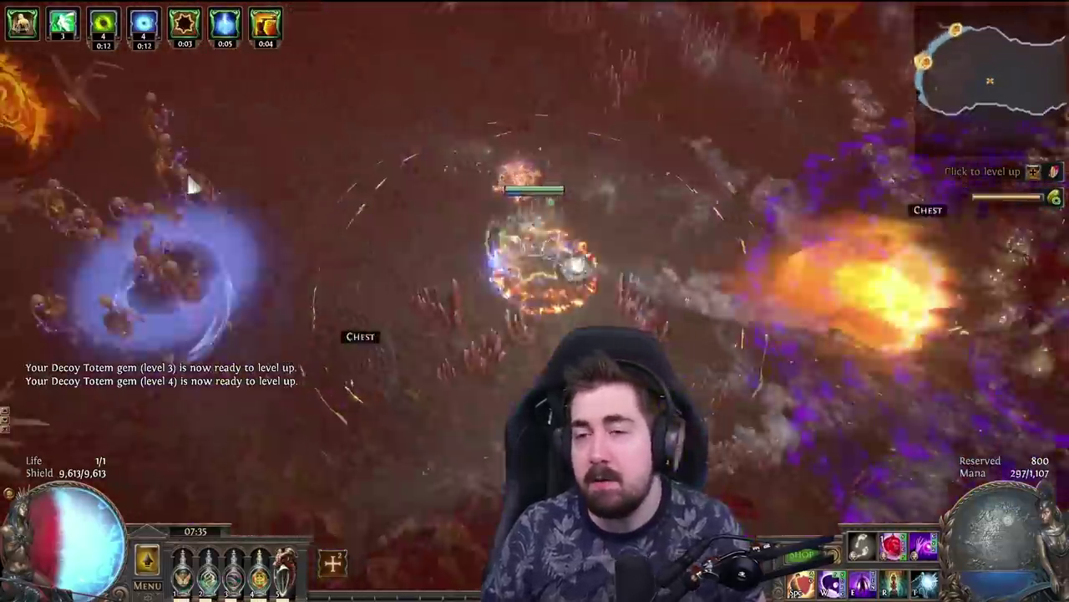
{"action": "key", "text": "space"}
{"action": "key", "text": "e"}
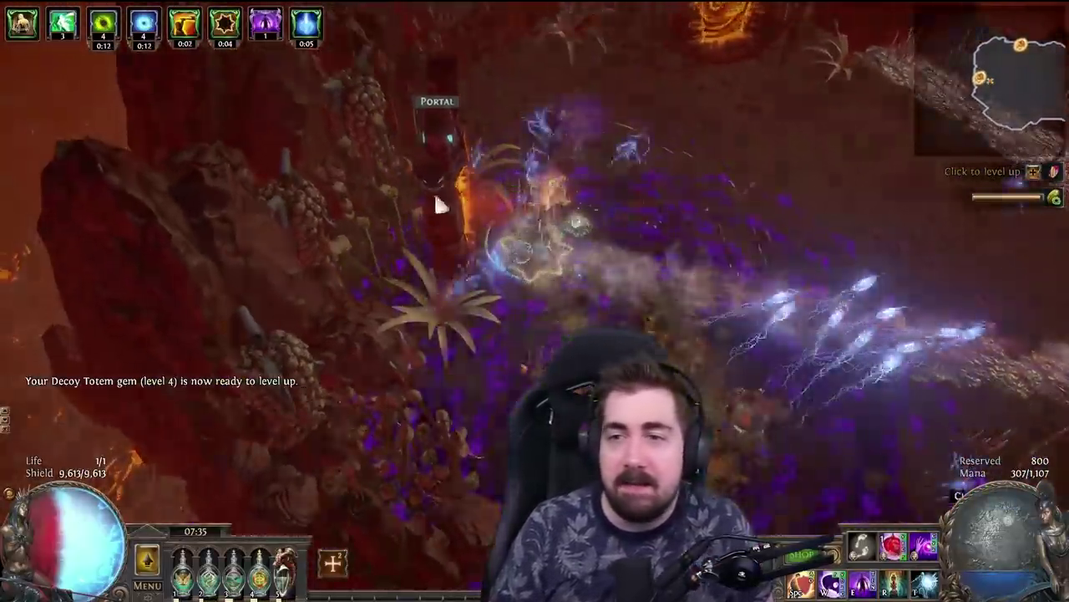
Step: Leave the cliffside portal and fight through the Brittle Gladiator pack towards the lava-covered rocks
{"action": "key", "text": "space"}
{"action": "key", "text": "space"}
{"action": "key", "text": "e"}
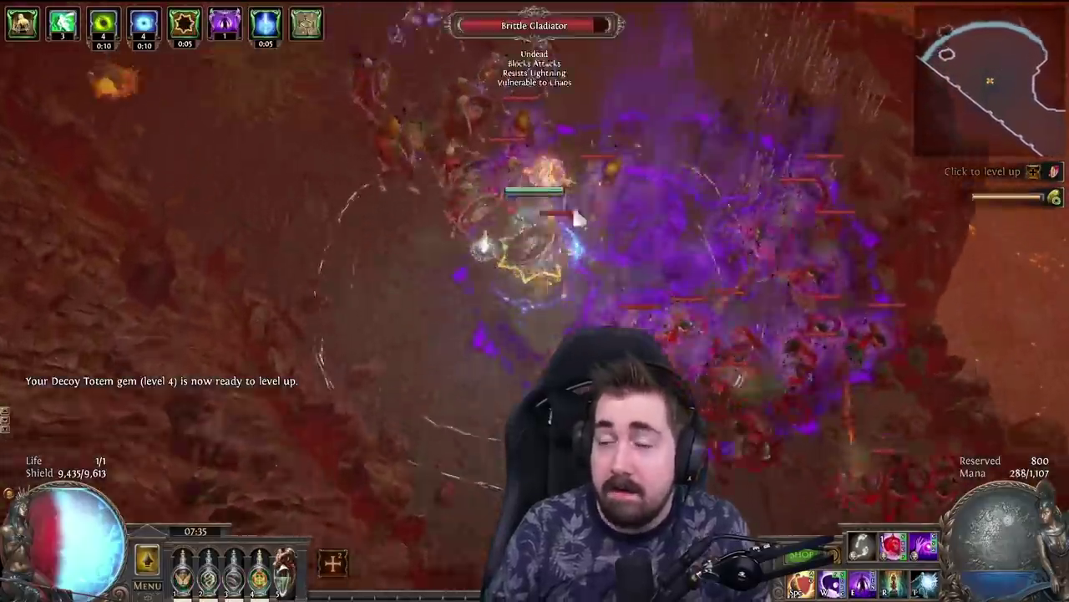
{"action": "key", "text": "space"}
{"action": "key", "text": "e"}
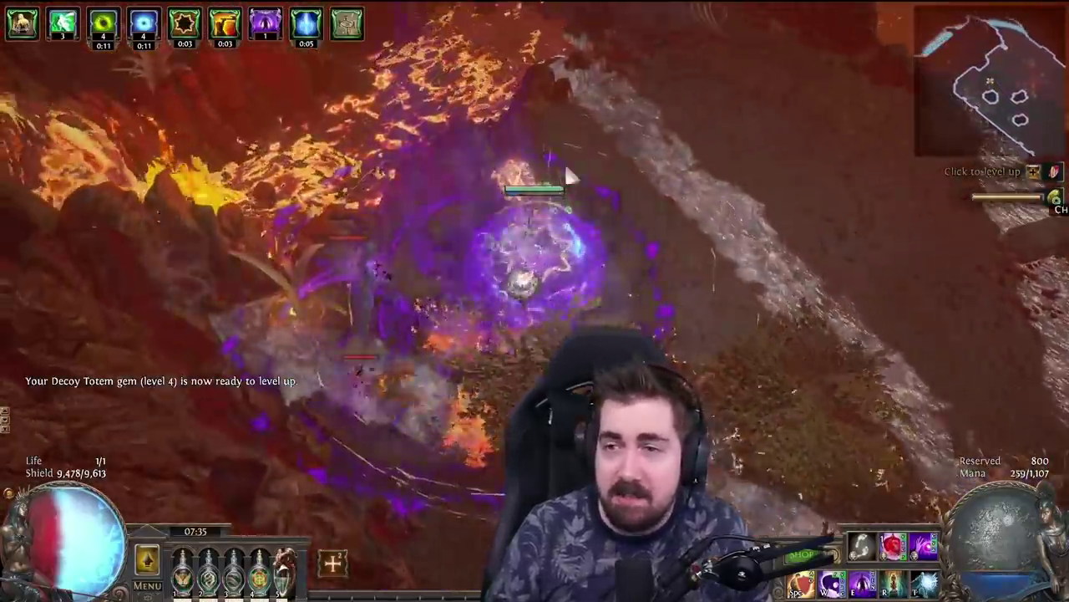
Step: Move away from the lava-covered rocks and attack the Gut Spiker pack along the cliff wall
{"action": "key", "text": "space"}
{"action": "key", "text": "space"}
{"action": "key", "text": "space"}
{"action": "right_click", "coordinate": [491, 213]}
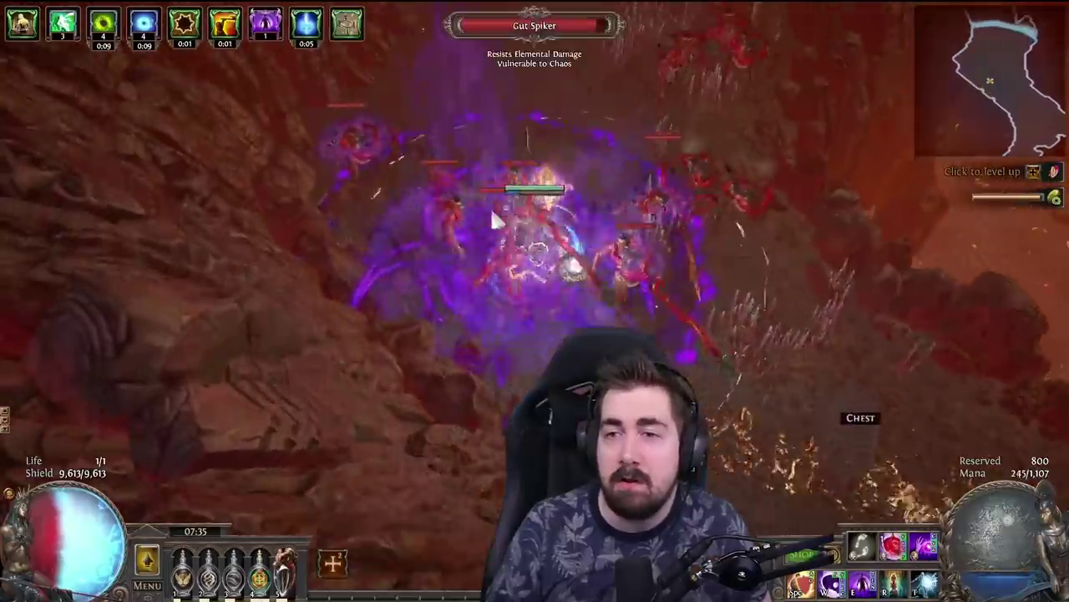
Step: Continue along the path beyond the Gut Spikers and attack the Hulking Titan pack around the chest
{"action": "mouse_move", "coordinate": [545, 84]}
{"action": "left_mouse_down"}
{"action": "mouse_move", "coordinate": [511, 100]}
{"action": "mouse_move", "coordinate": [615, 117]}
{"action": "mouse_move", "coordinate": [744, 72]}
{"action": "mouse_move", "coordinate": [685, 64]}
{"action": "mouse_move", "coordinate": [585, 268]}
{"action": "left_mouse_up"}
{"action": "key", "text": "space"}
{"action": "key", "text": "space"}
{"action": "right_click", "coordinate": [494, 286]}
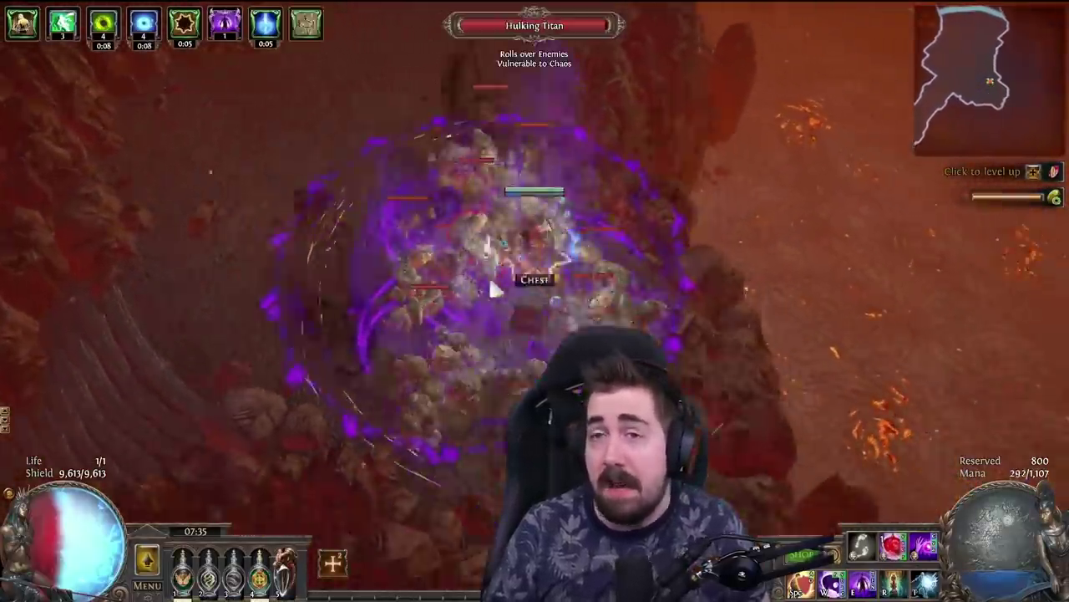
Step: Finish fighting the Hulking Titans around the chest and move up the path towards the next two chests
{"action": "mouse_move", "coordinate": [493, 287]}
{"action": "left_mouse_down"}
{"action": "mouse_move", "coordinate": [445, 119]}
{"action": "mouse_move", "coordinate": [473, 101]}
{"action": "mouse_move", "coordinate": [493, 186]}
{"action": "left_mouse_up"}
{"action": "key", "text": "space"}
{"action": "left_click", "coordinate": [493, 188]}
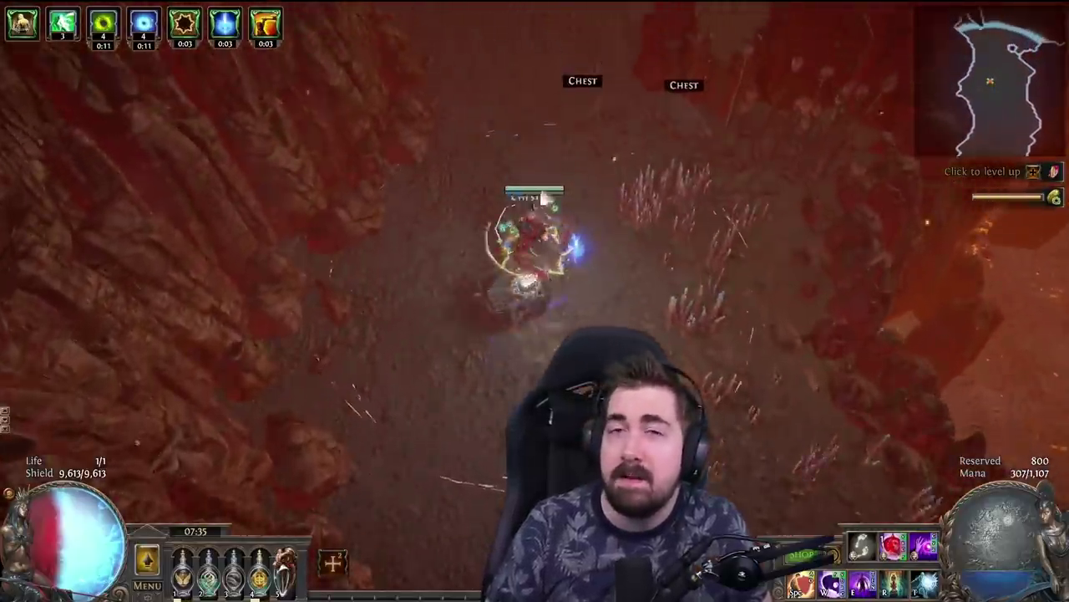
{"action": "left_click", "coordinate": [609, 100]}
{"action": "left_click", "coordinate": [644, 259]}
Step: Fight across the enclosed arena to its portal and travel through it
{"action": "mouse_move", "coordinate": [643, 259]}
{"action": "left_mouse_down"}
{"action": "mouse_move", "coordinate": [602, 105]}
{"action": "mouse_move", "coordinate": [654, 243]}
{"action": "mouse_move", "coordinate": [692, 198]}
{"action": "mouse_move", "coordinate": [666, 233]}
{"action": "mouse_move", "coordinate": [395, 175]}
{"action": "left_mouse_up"}
{"action": "key", "text": "space"}
{"action": "right_click", "coordinate": [654, 243]}
{"action": "right_click", "coordinate": [666, 228]}
{"action": "middle_click", "coordinate": [395, 175]}
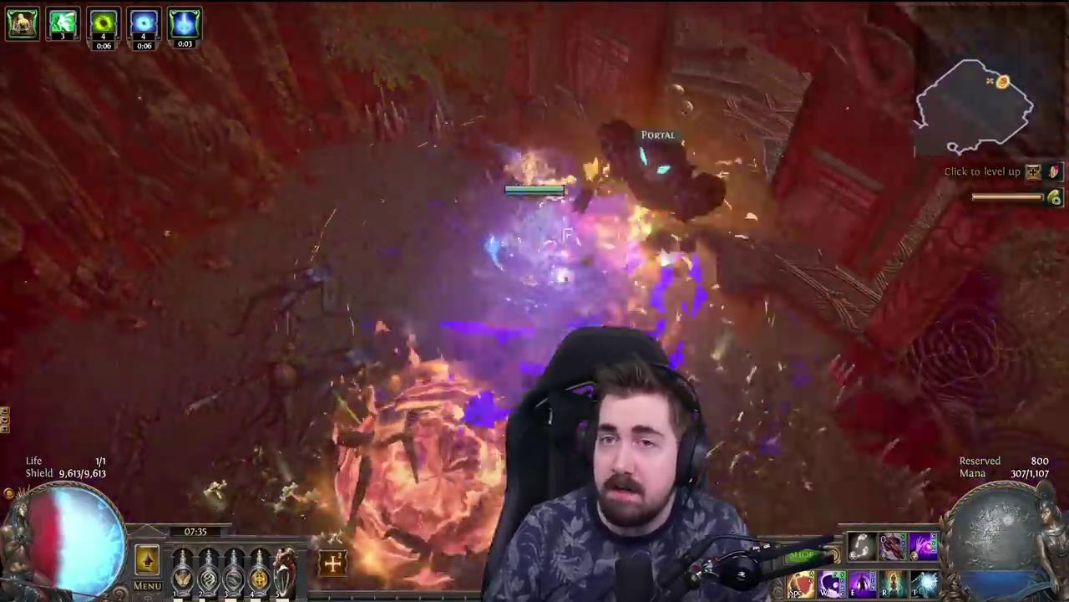
{"action": "left_click", "coordinate": [597, 134]}
{"action": "key", "text": "space"}
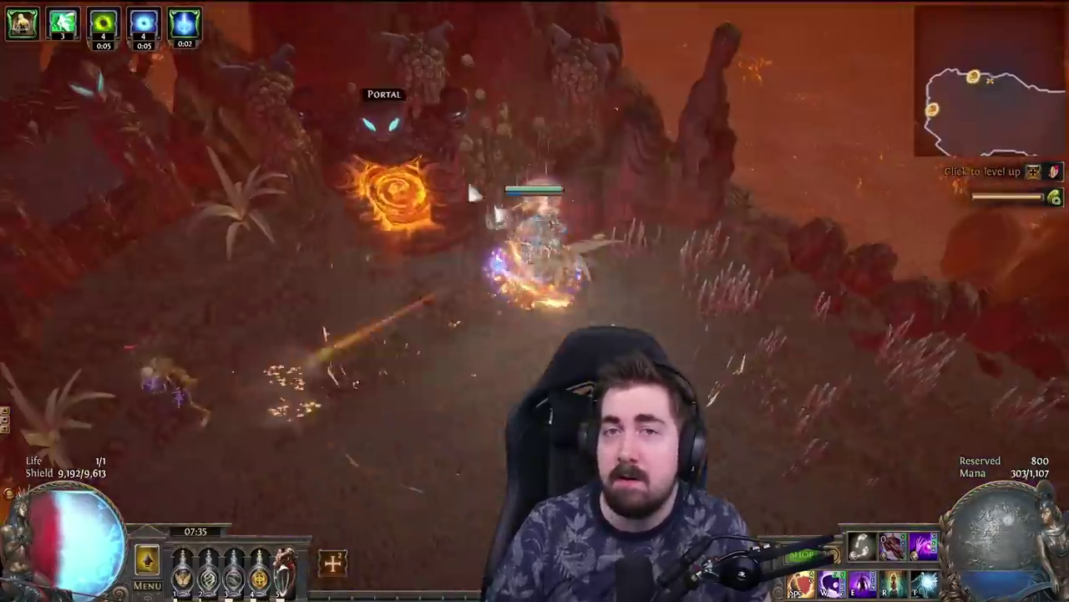
Step: Pass through the portal by the cliff and advance to the Hulking Titan pack in the rocky passage
{"action": "left_click", "coordinate": [473, 191]}
{"action": "left_click", "coordinate": [334, 89]}
{"action": "key", "text": "space"}
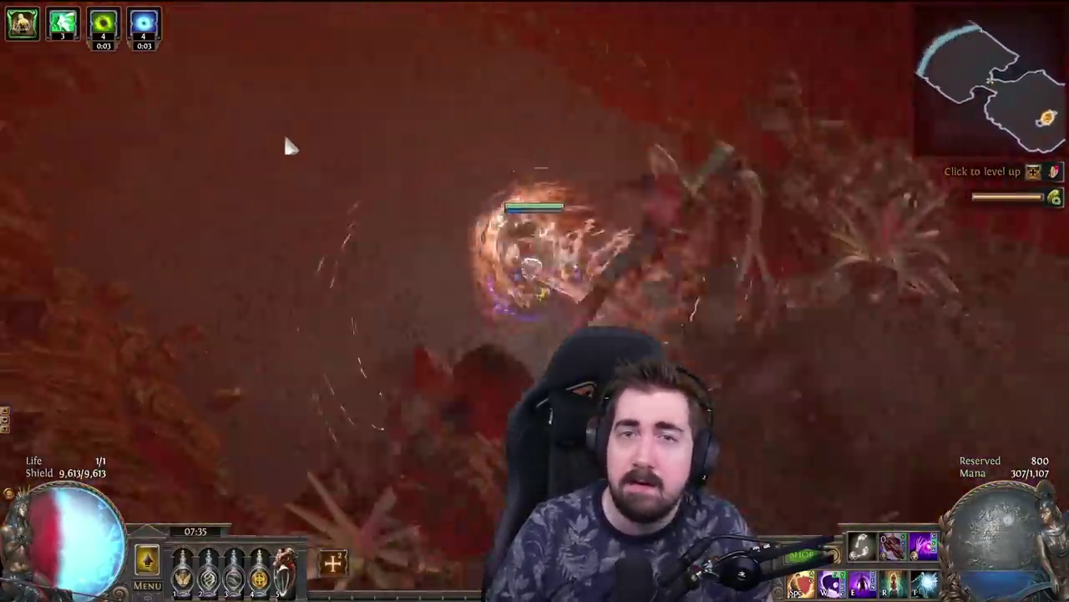
{"action": "left_click", "coordinate": [396, 179]}
{"action": "right_click", "coordinate": [484, 259]}
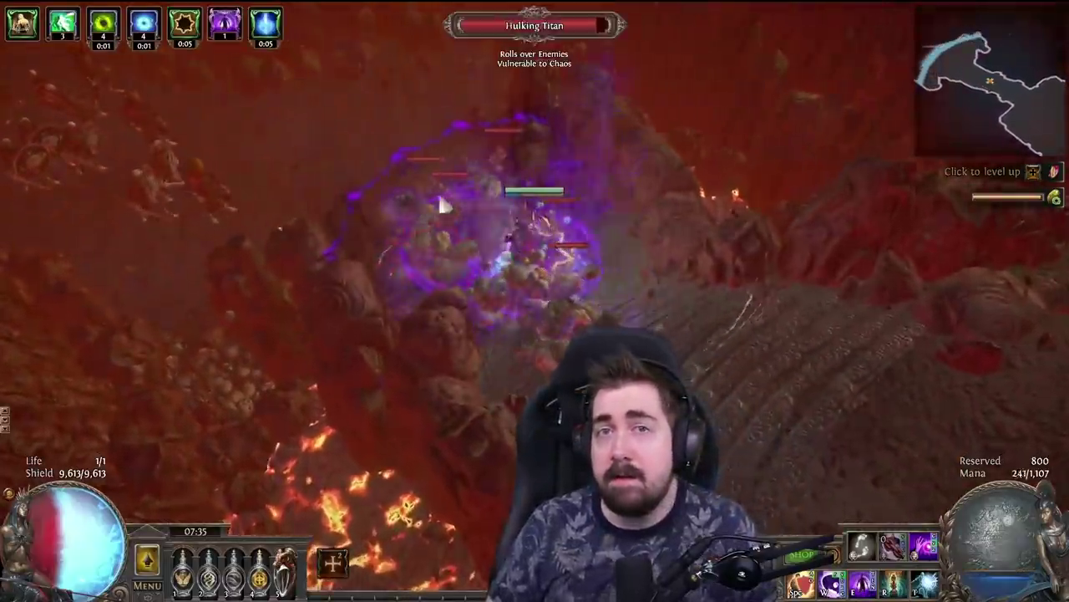
Step: Attack the Hulking Titans in the rocky passage and move out into the open area beyond
{"action": "key", "text": "space"}
{"action": "right_click", "coordinate": [379, 226]}
{"action": "key", "text": "space"}
{"action": "left_click", "coordinate": [399, 176]}
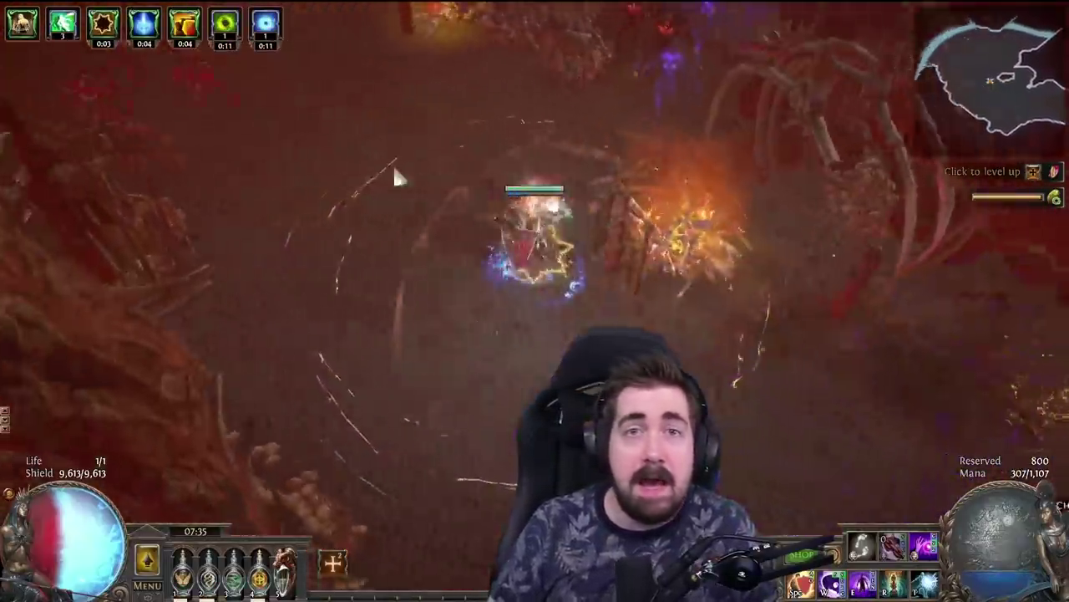
Step: Fight the mixed packs with Hulking Titans in the open area and proceed into the next corridor
{"action": "key", "text": "e"}
{"action": "right_click", "coordinate": [362, 227]}
{"action": "key", "text": "space"}
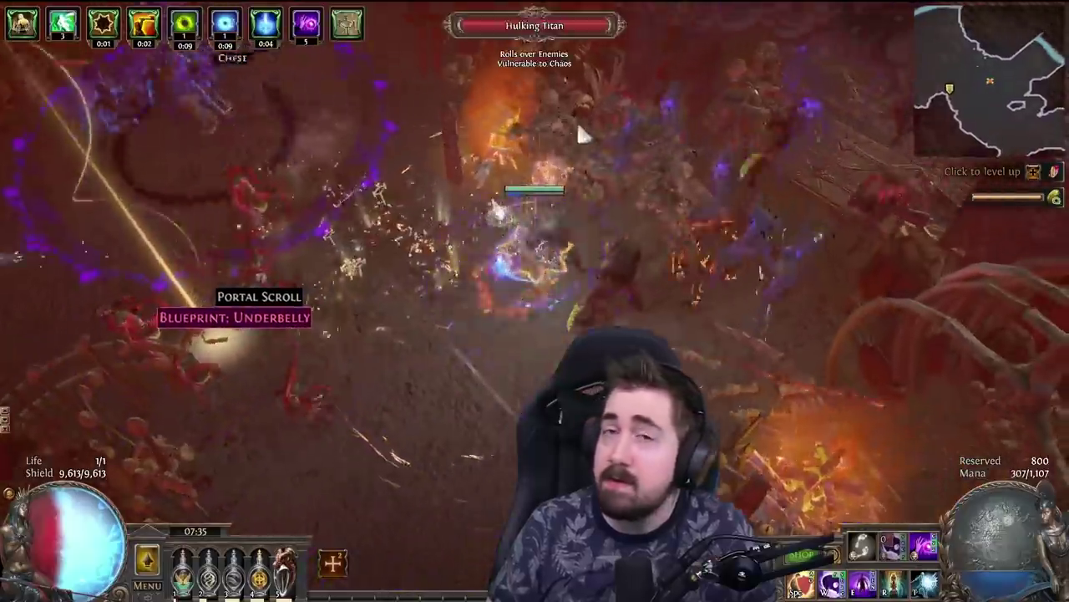
{"action": "right_click", "coordinate": [577, 131]}
{"action": "left_click", "coordinate": [348, 186]}
{"action": "right_click", "coordinate": [367, 177]}
{"action": "key", "text": "space"}
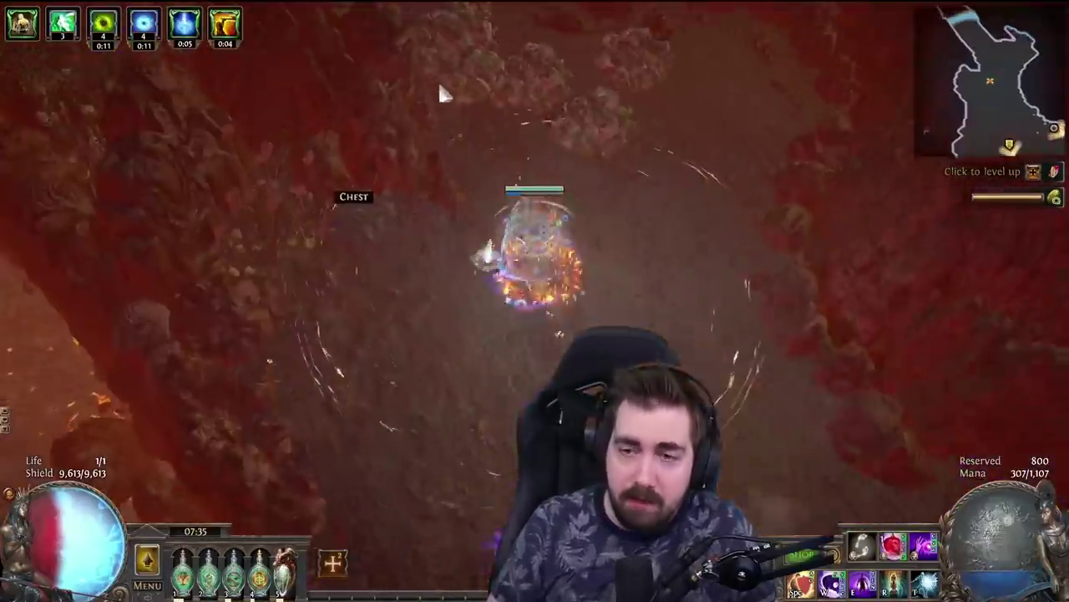
Step: Follow the corridor past the chest, attacking the shield-bearing skeletons and the Brittle Gladiator pack
{"action": "right_click", "coordinate": [479, 183]}
{"action": "key", "text": "space"}
{"action": "right_click", "coordinate": [419, 213]}
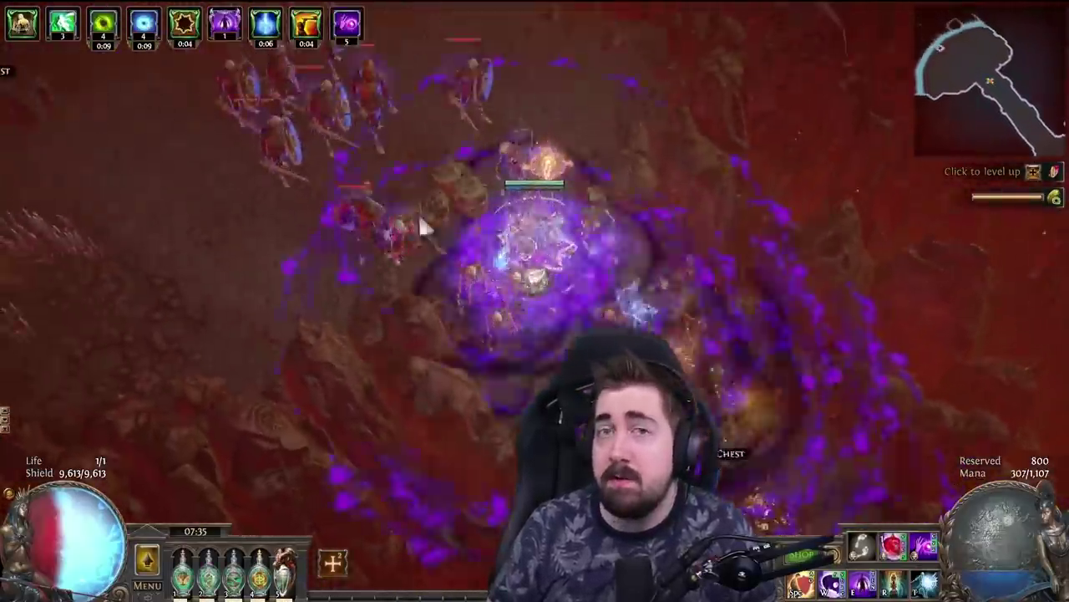
{"action": "key", "text": "space"}
{"action": "right_click", "coordinate": [496, 160]}
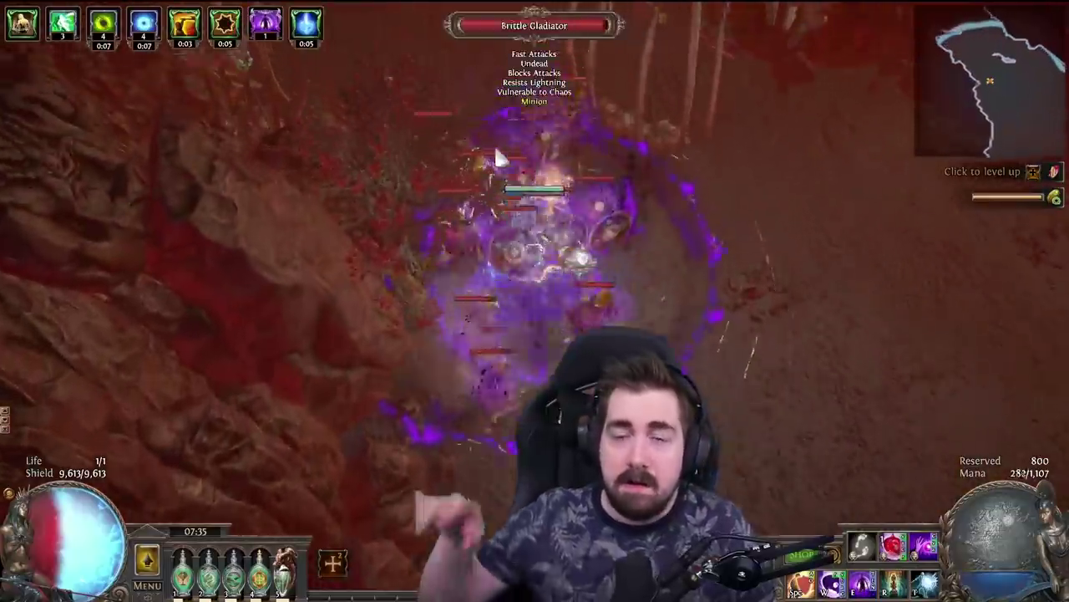
Step: Enter the boss arena and attack Hyrri's Sister and The Revered Advisor
{"action": "key", "text": "space"}
{"action": "key", "text": "space"}
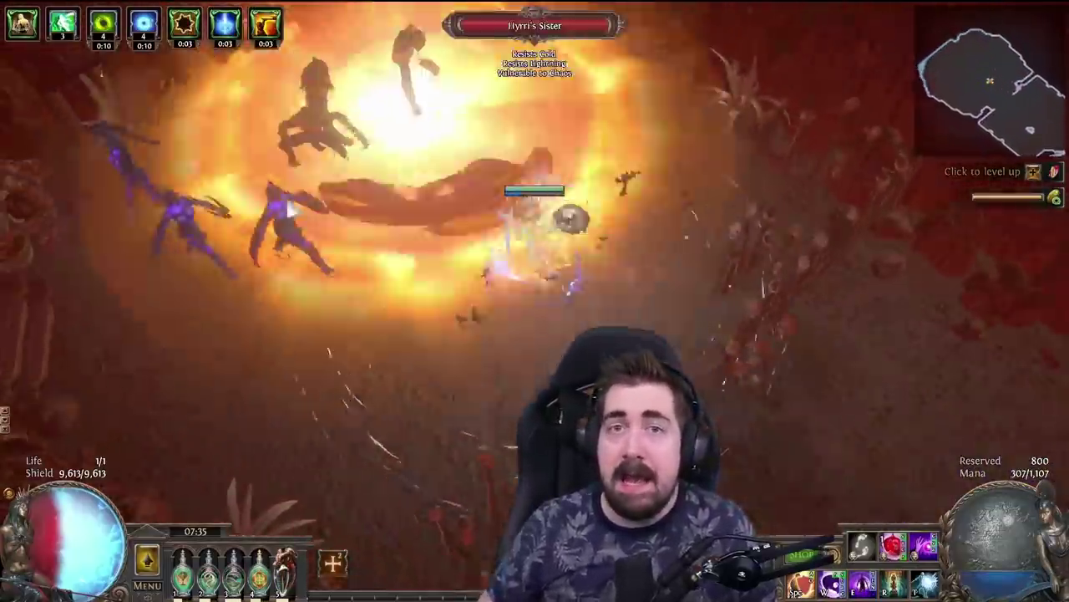
{"action": "right_click", "coordinate": [413, 195]}
{"action": "key", "text": "space"}
{"action": "right_click", "coordinate": [477, 382]}
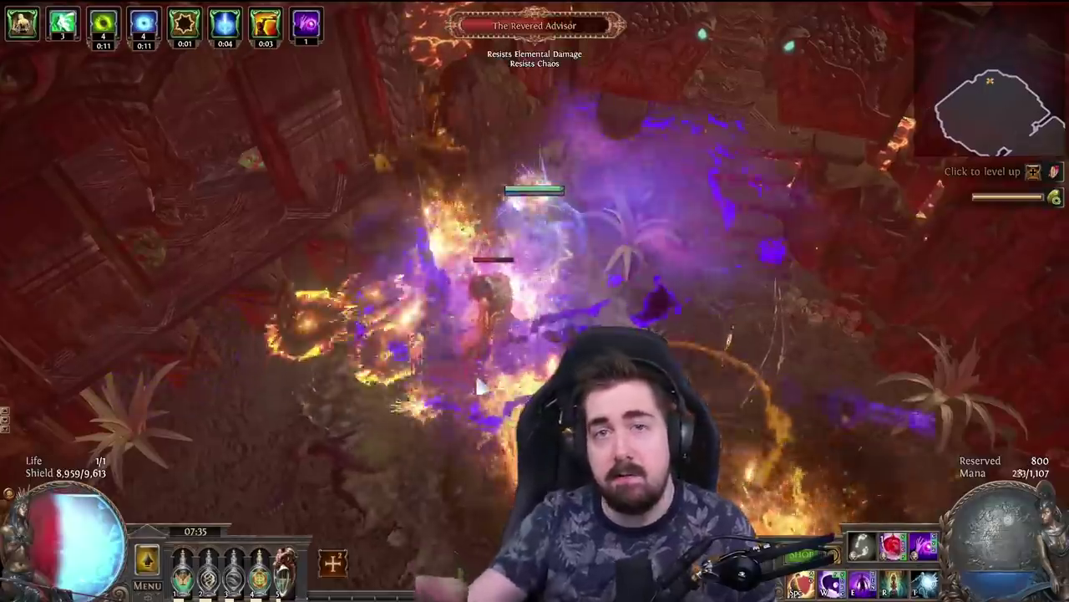
Step: Leave The Revered Advisor's arena and fight the monsters on the rocky ridge while moving forward
{"action": "key", "text": "space"}
{"action": "left_click", "coordinate": [331, 162]}
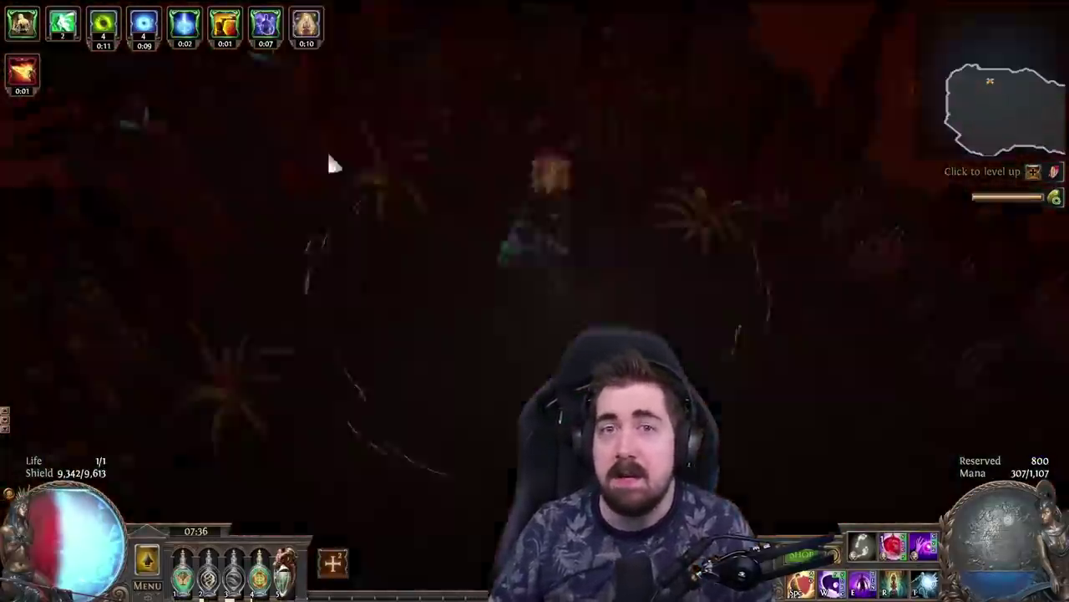
{"action": "key", "text": "space"}
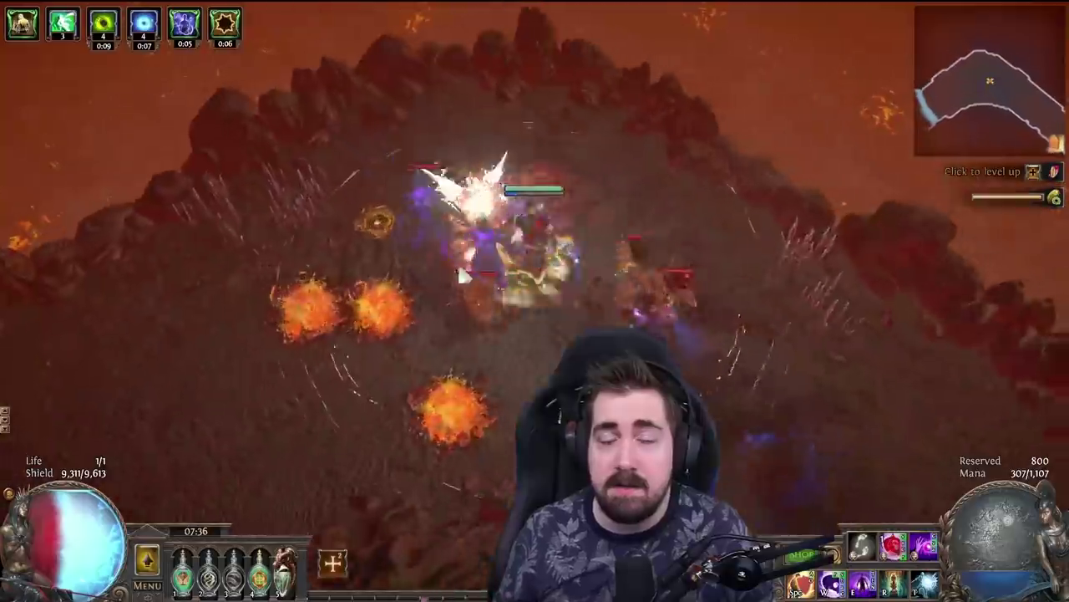
{"action": "right_click", "coordinate": [607, 316]}
{"action": "key", "text": "space"}
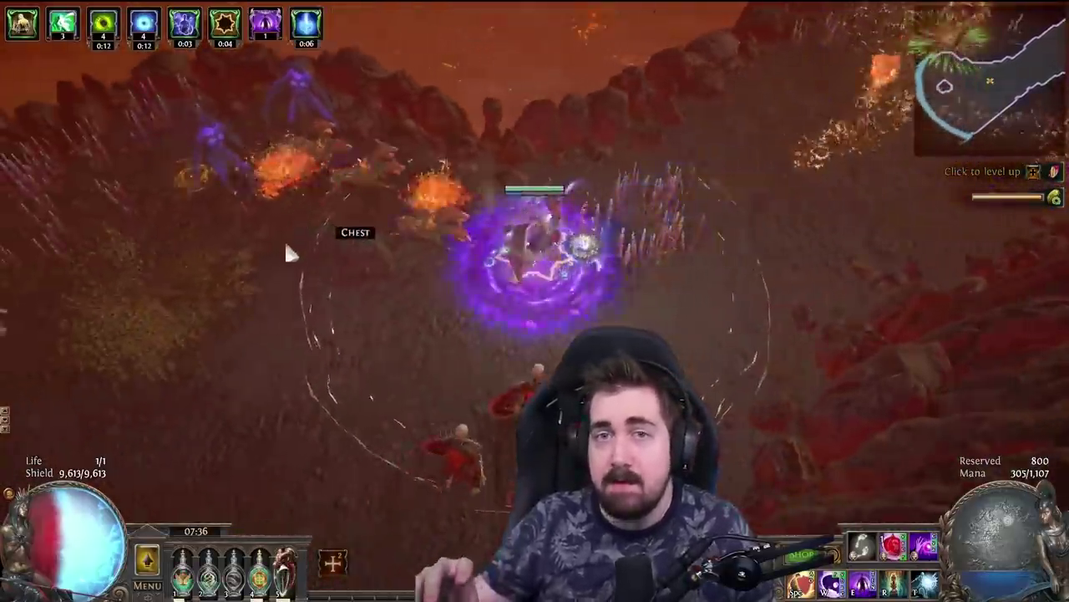
Step: Advance along the rocky edge past the chests, attacking nearby packs, to reach the Risen Gladiators
{"action": "right_click", "coordinate": [287, 253]}
{"action": "key", "text": "space"}
{"action": "right_click", "coordinate": [328, 282]}
{"action": "key", "text": "space"}
{"action": "key", "text": "space"}
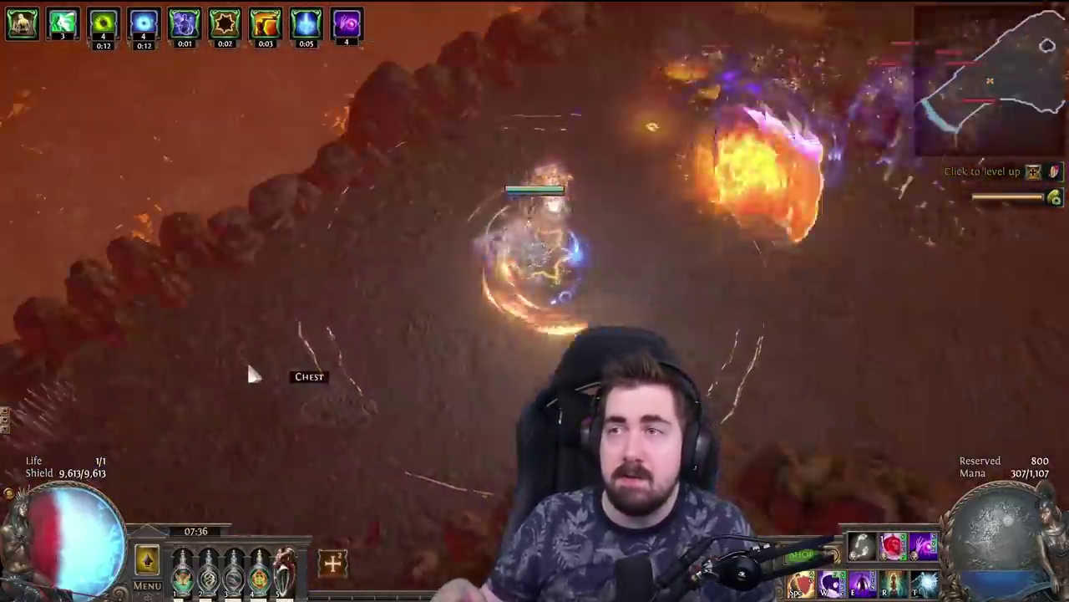
{"action": "key", "text": "space"}
{"action": "key", "text": "space"}
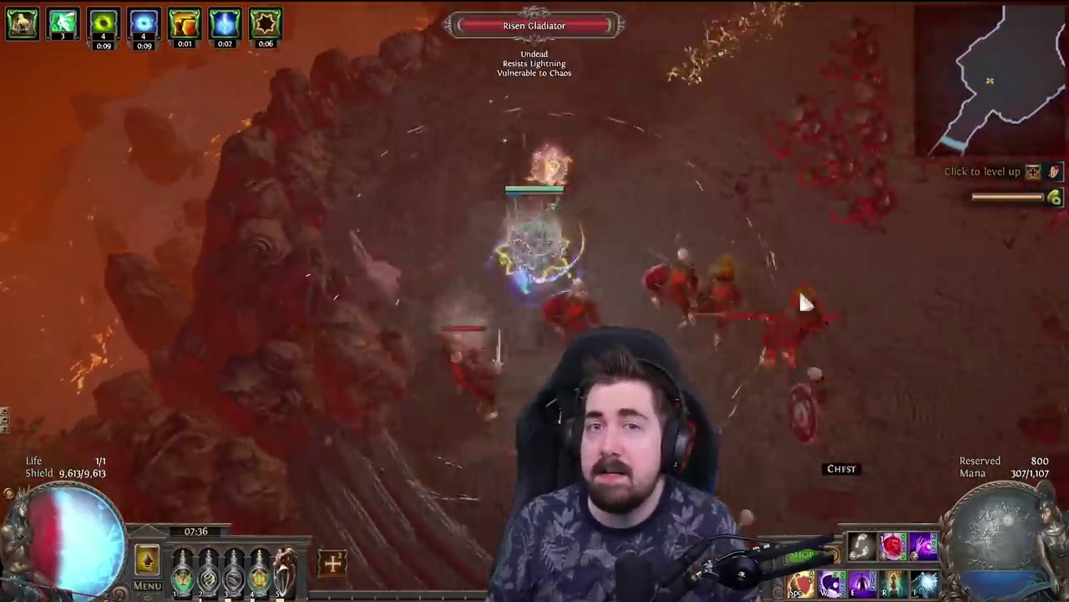
Step: Attack the Risen Gladiators and the following monster pack while moving along the path
{"action": "right_click", "coordinate": [752, 303]}
{"action": "key", "text": "space"}
{"action": "key", "text": "space"}
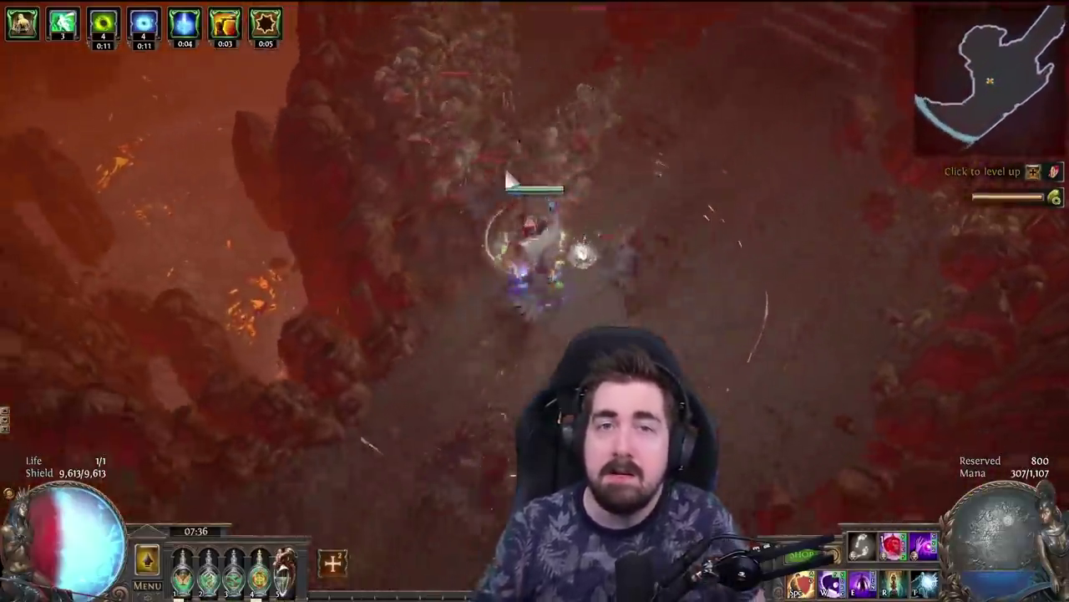
{"action": "right_click", "coordinate": [464, 251]}
{"action": "key", "text": "space"}
{"action": "key", "text": "space"}
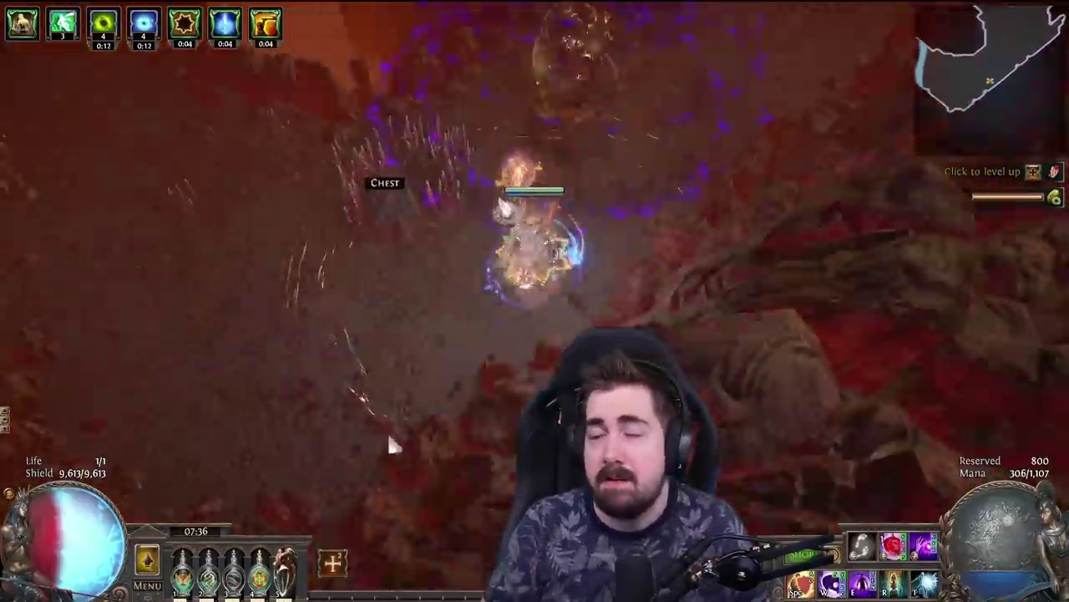
Step: Move past the chest to the rooftop area and attack the Deadly Thunder Champion and its skeleton pack
{"action": "right_click", "coordinate": [460, 213]}
{"action": "key", "text": "space"}
{"action": "key", "text": "space"}
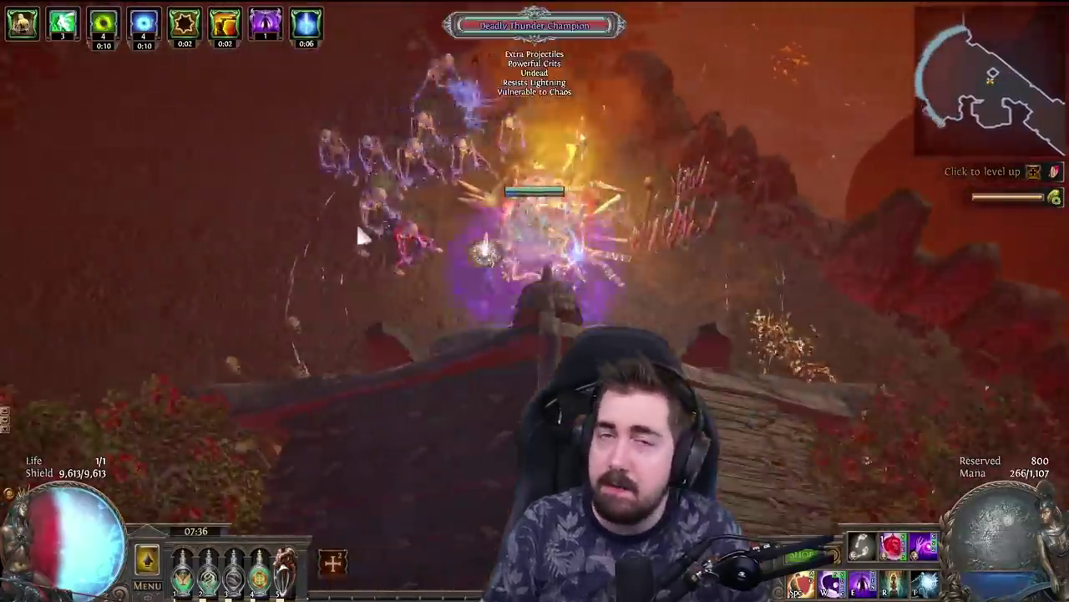
{"action": "right_click", "coordinate": [423, 192]}
{"action": "key", "text": "space"}
Step: Leave the rooftop area, attack the Gut Spiker pack and fight the monsters around the strongbox while advancing
{"action": "right_click", "coordinate": [571, 167]}
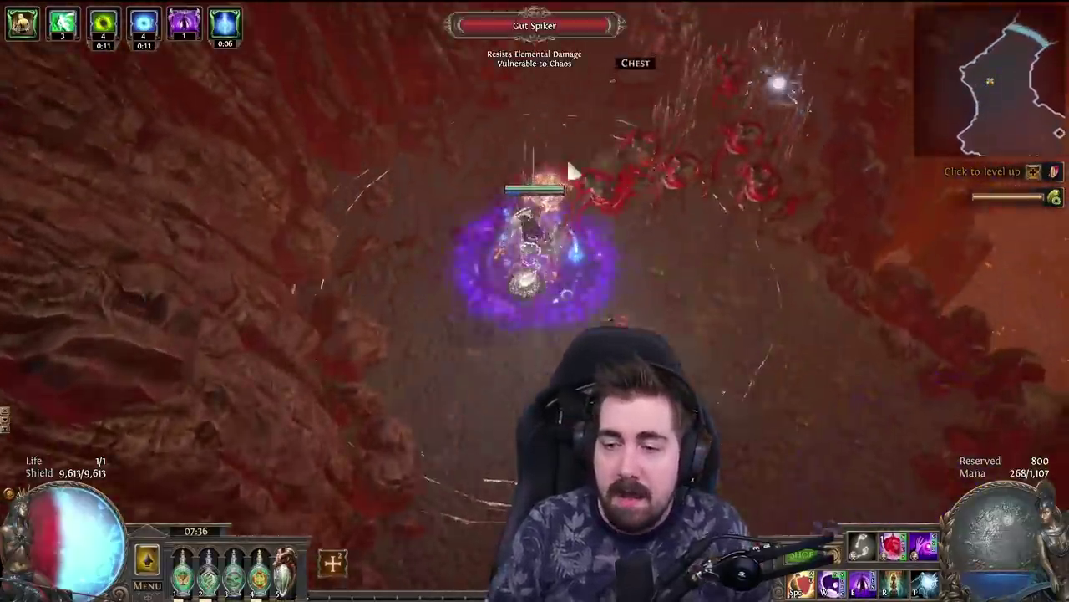
{"action": "key", "text": "space"}
{"action": "right_click", "coordinate": [449, 258]}
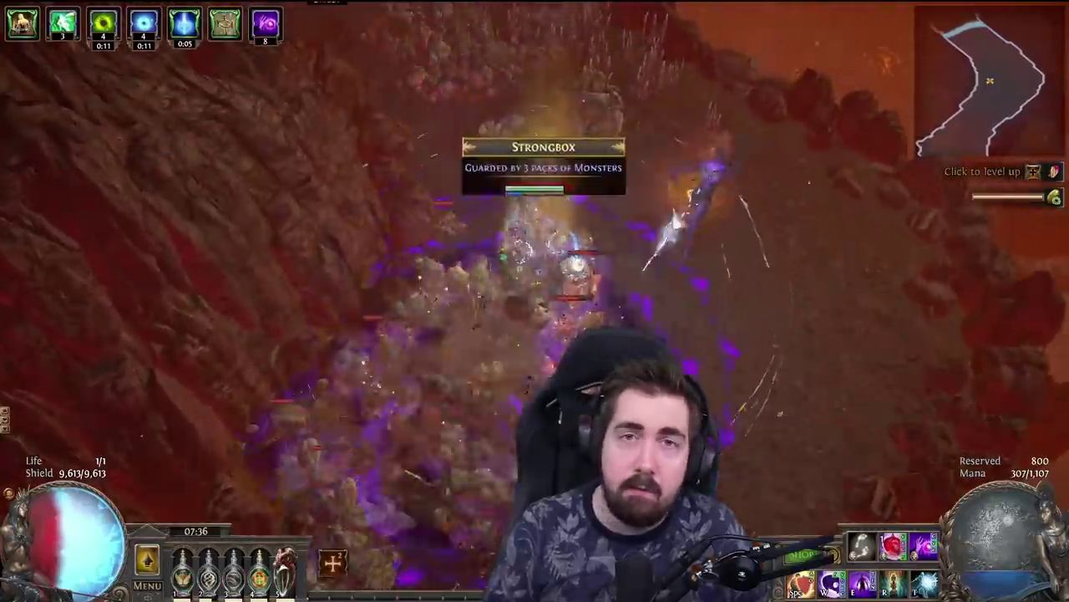
{"action": "key", "text": "space"}
{"action": "key", "text": "space"}
Step: Fight past the Hulking Titan and Savage Talon Archer packs to reach The Infernal King's arena
{"action": "right_click", "coordinate": [573, 298]}
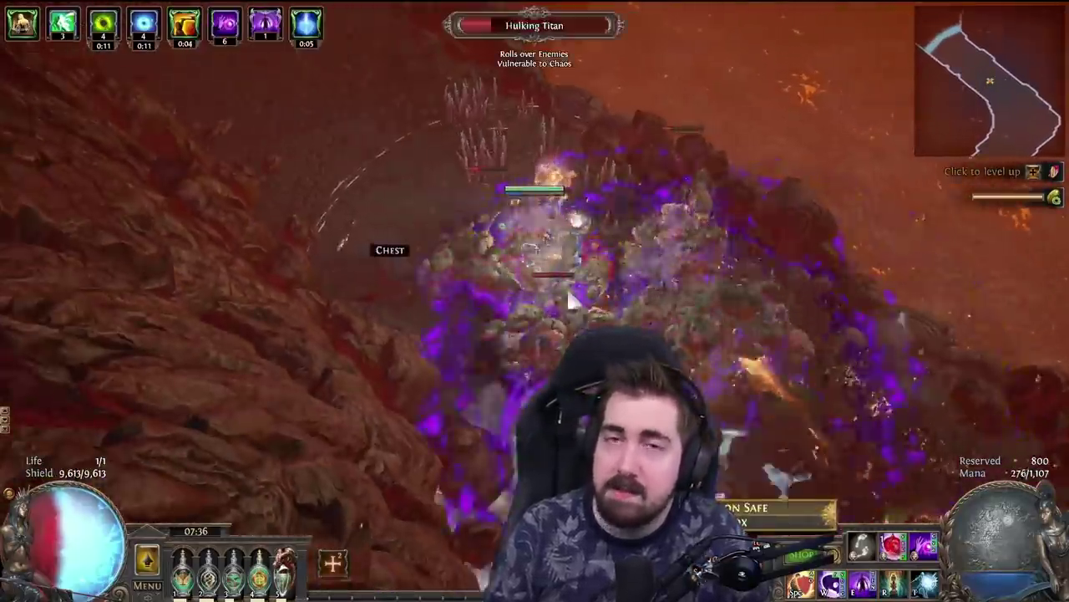
{"action": "left_click", "coordinate": [358, 114]}
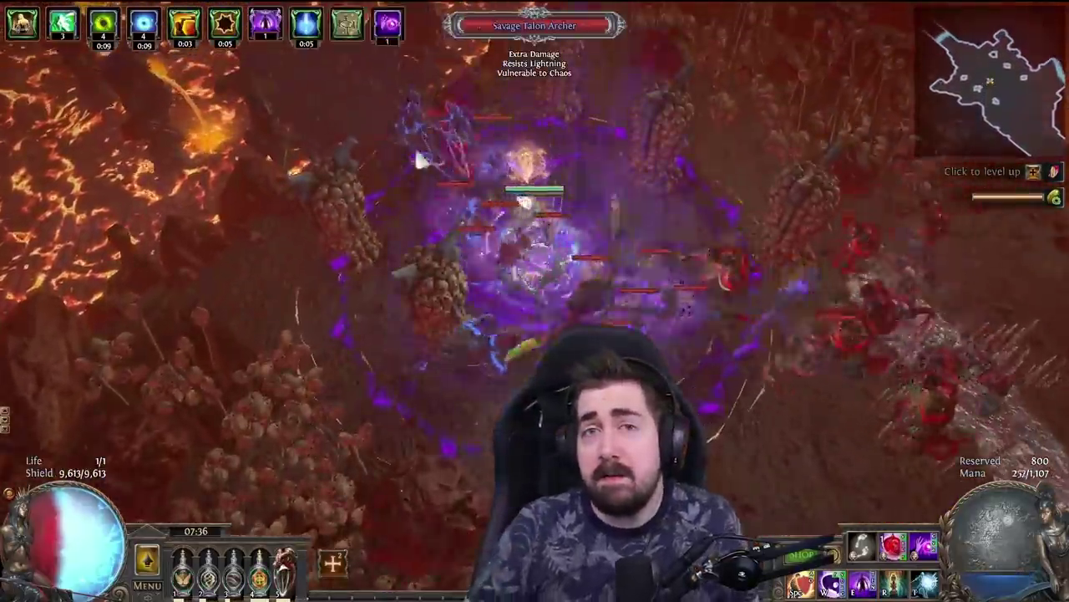
{"action": "left_click", "coordinate": [351, 126]}
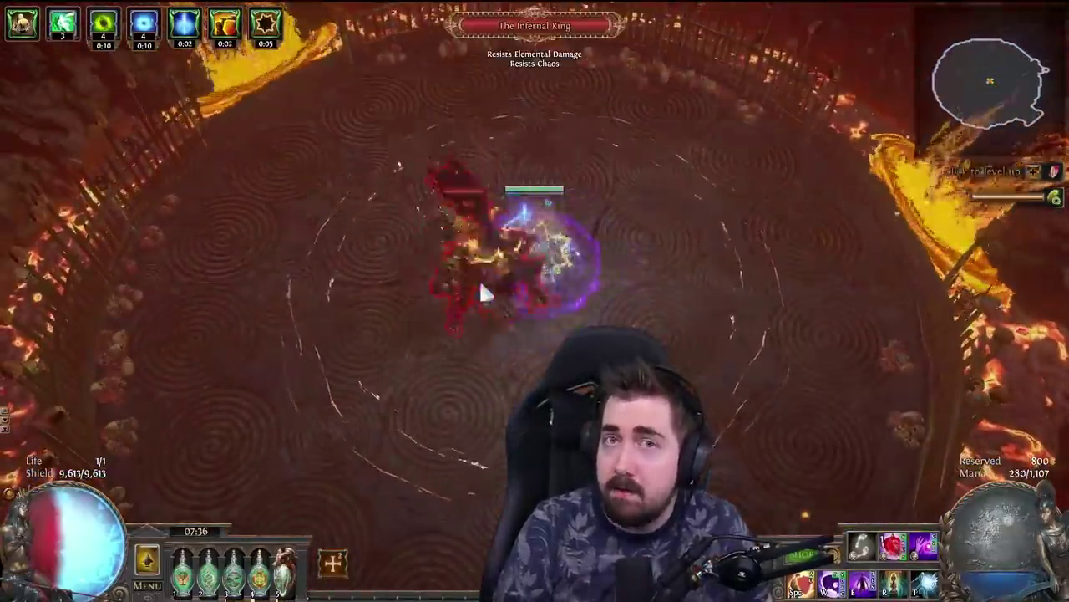
Step: Attack The Infernal King with damage skills while repositioning around him inside the lava arena
{"action": "right_click", "coordinate": [330, 242]}
{"action": "key", "text": "space"}
{"action": "key", "text": "t"}
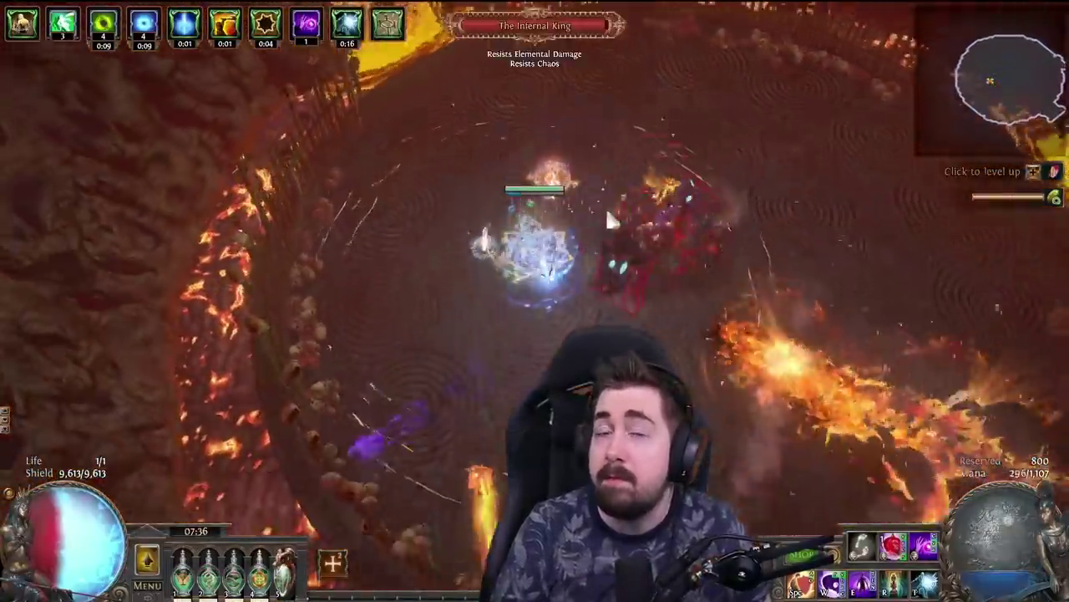
{"action": "key", "text": "space"}
{"action": "right_click", "coordinate": [441, 284]}
{"action": "key", "text": "space"}
{"action": "middle_click", "coordinate": [659, 282]}
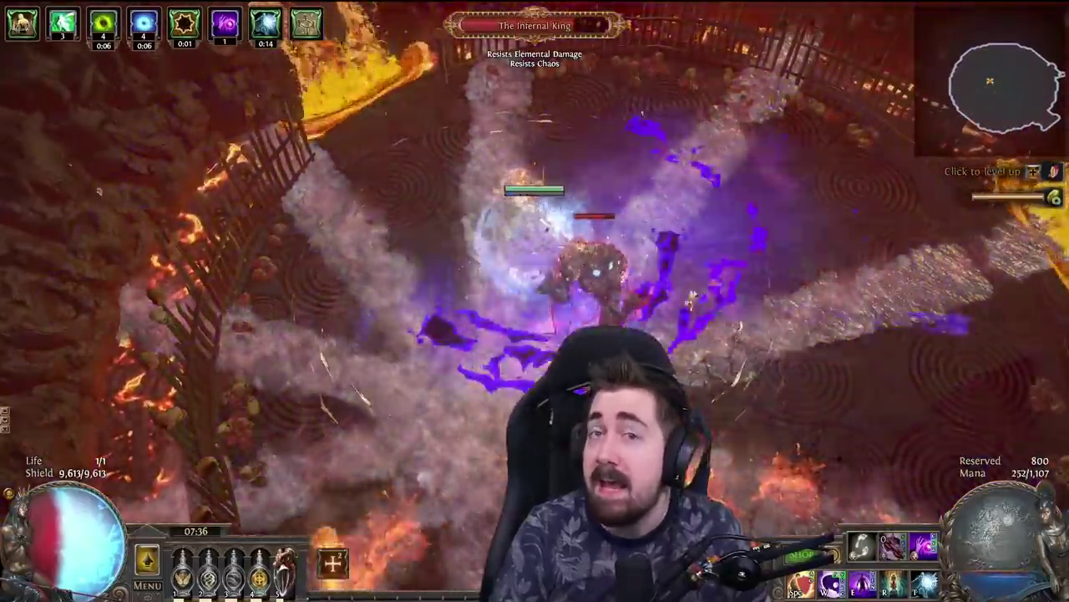
{"action": "right_click", "coordinate": [692, 299]}
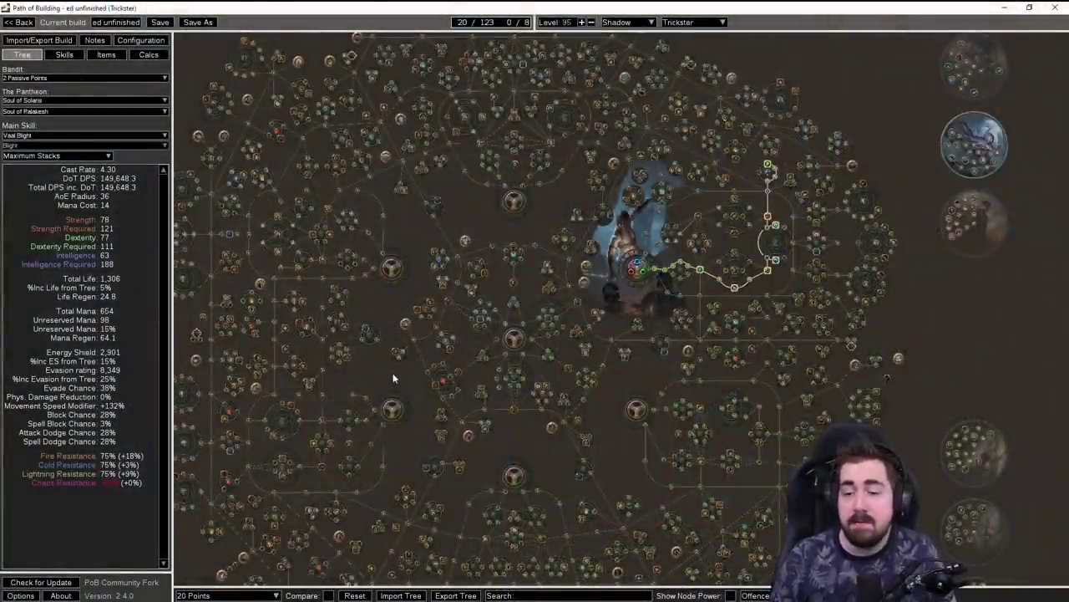
Step: Switch to Path of Building and examine the 43 Points + Normal Lab passive tree around the Shadow start
{"action": "left_click", "coordinate": [222, 595]}
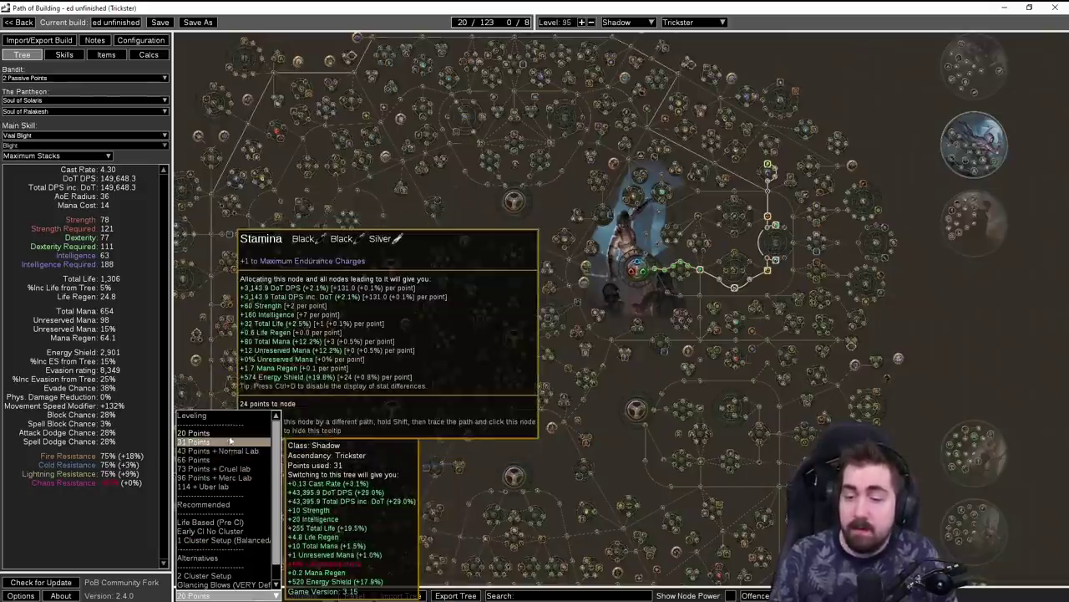
{"action": "left_click", "coordinate": [226, 452]}
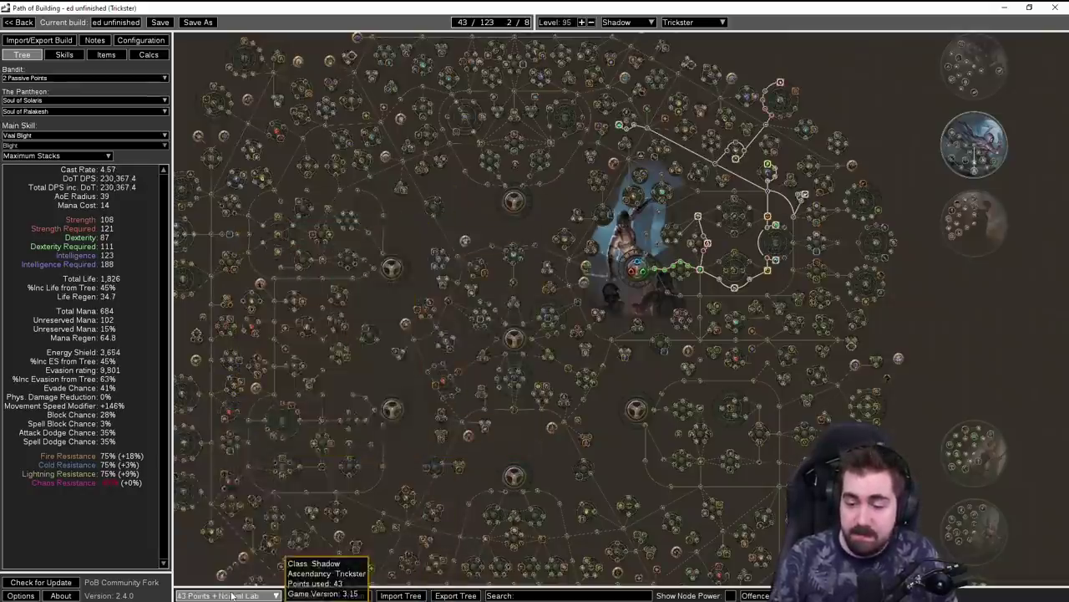
{"action": "left_click_drag", "start_coordinate": [831, 310], "coordinate": [625, 353]}
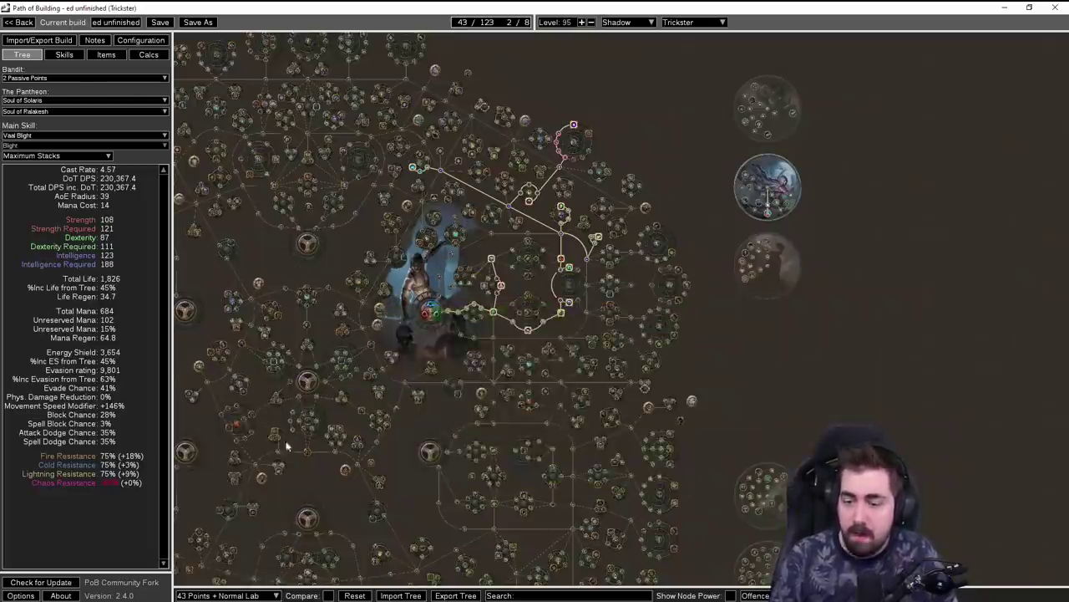
{"action": "left_click", "coordinate": [234, 596]}
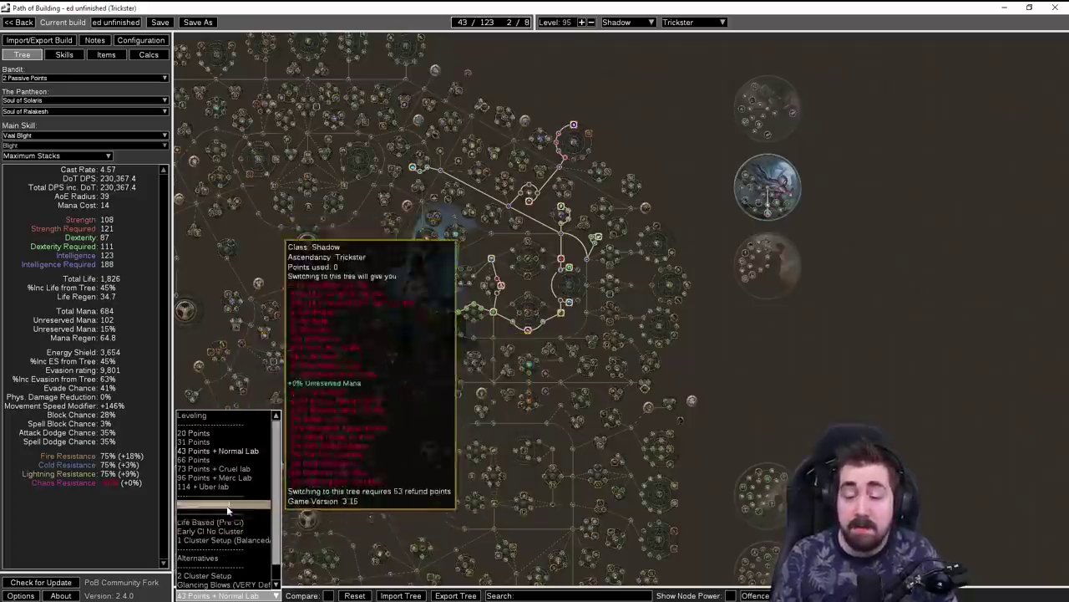
{"action": "left_click_drag", "start_coordinate": [368, 228], "coordinate": [436, 219]}
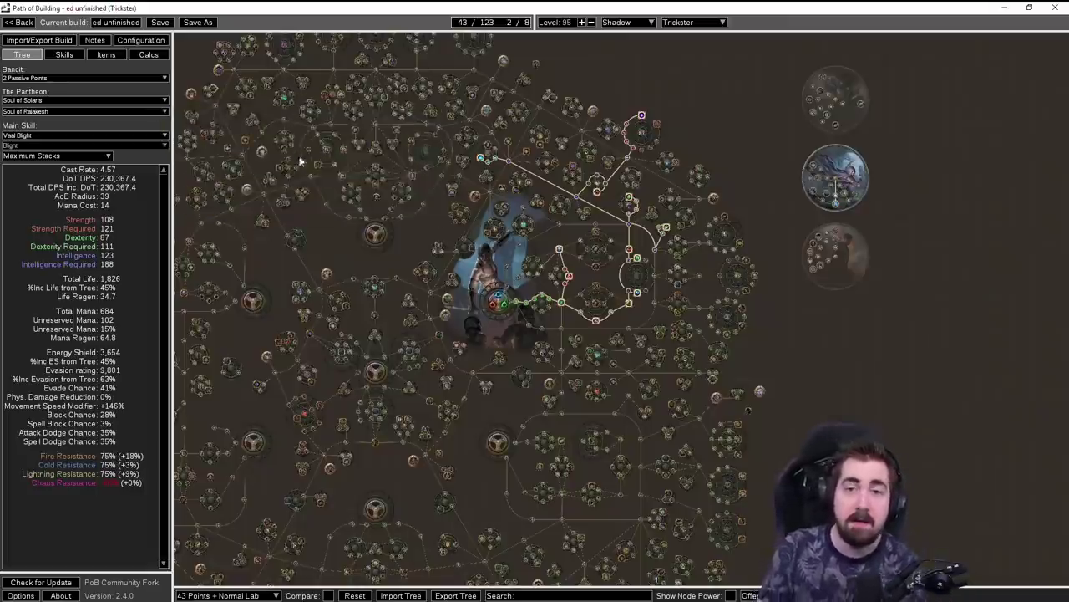
{"action": "left_click_drag", "start_coordinate": [358, 173], "coordinate": [428, 181]}
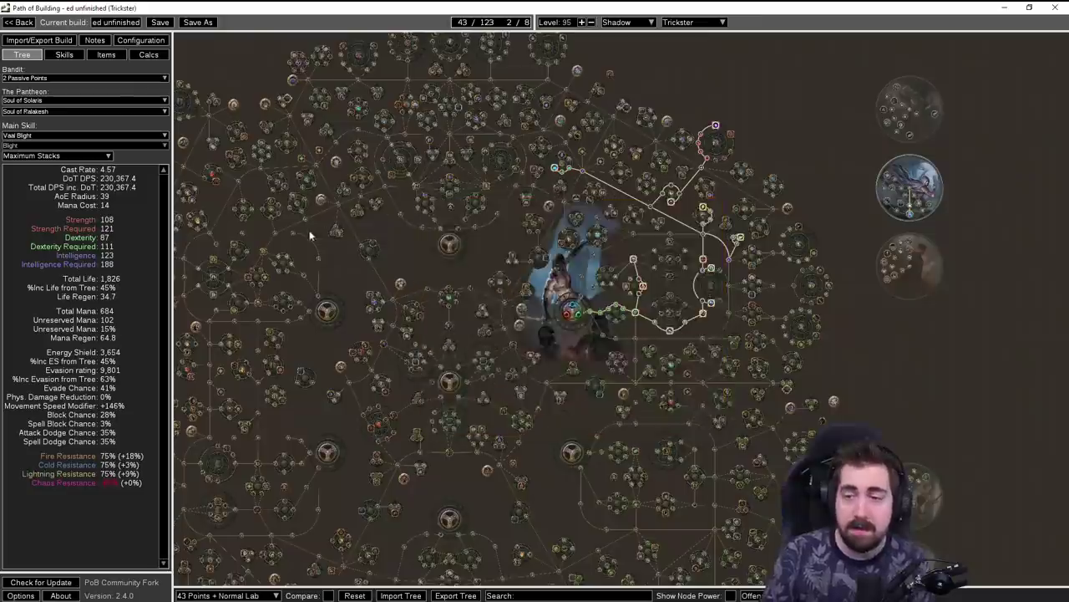
{"action": "left_click_drag", "start_coordinate": [334, 246], "coordinate": [489, 246]}
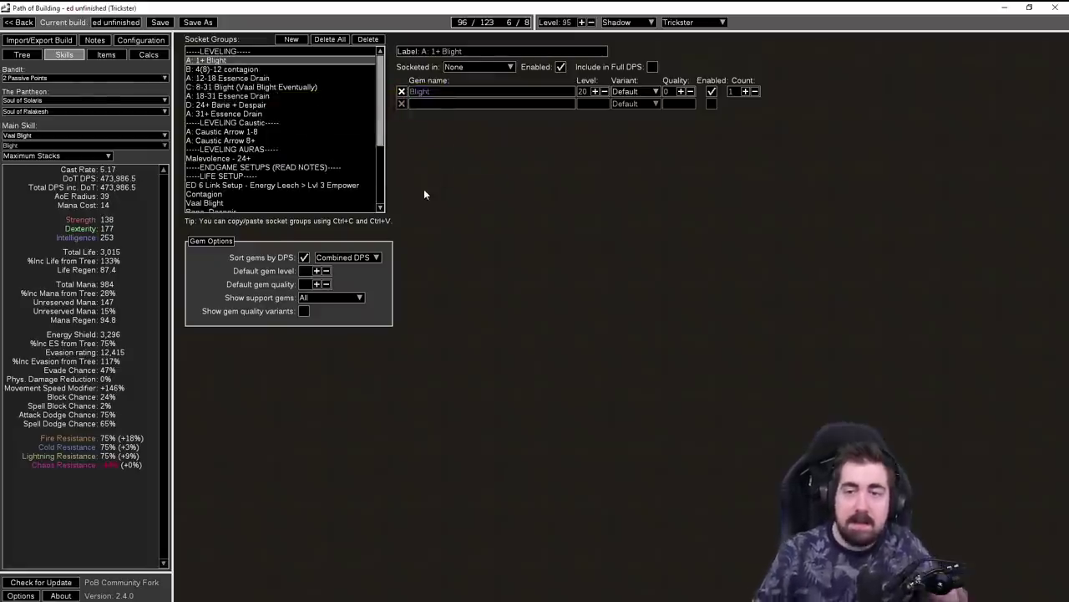
Step: Examine the leveling socket groups for Caustic Arrow, Blight, contagion and Essence Drain, and the gems of the endgame ED 6 Link Setup
{"action": "mouse_move", "coordinate": [277, 121]}
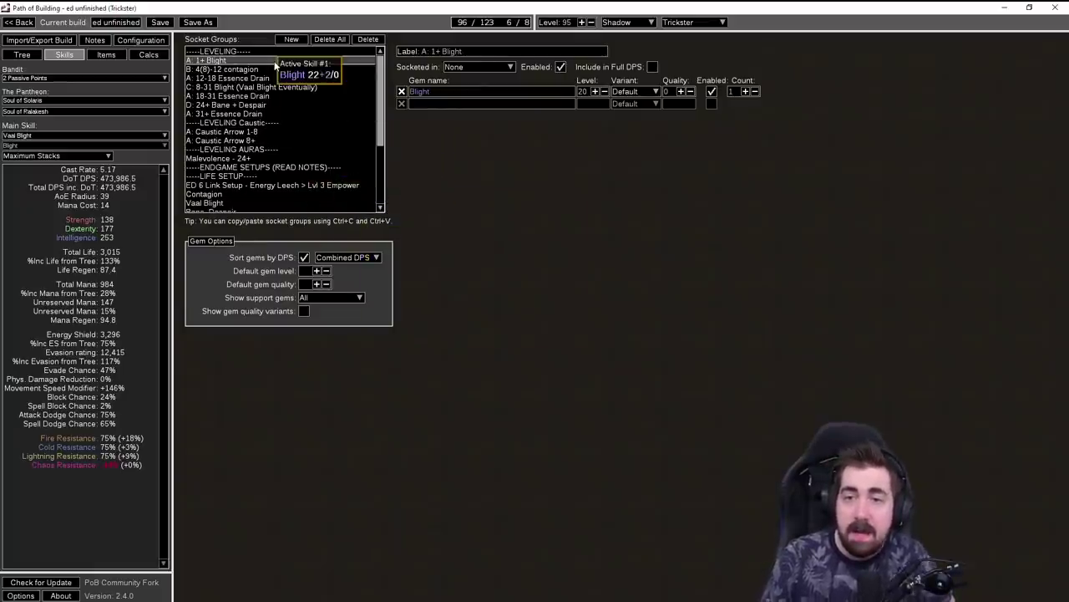
{"action": "left_click", "coordinate": [267, 131]}
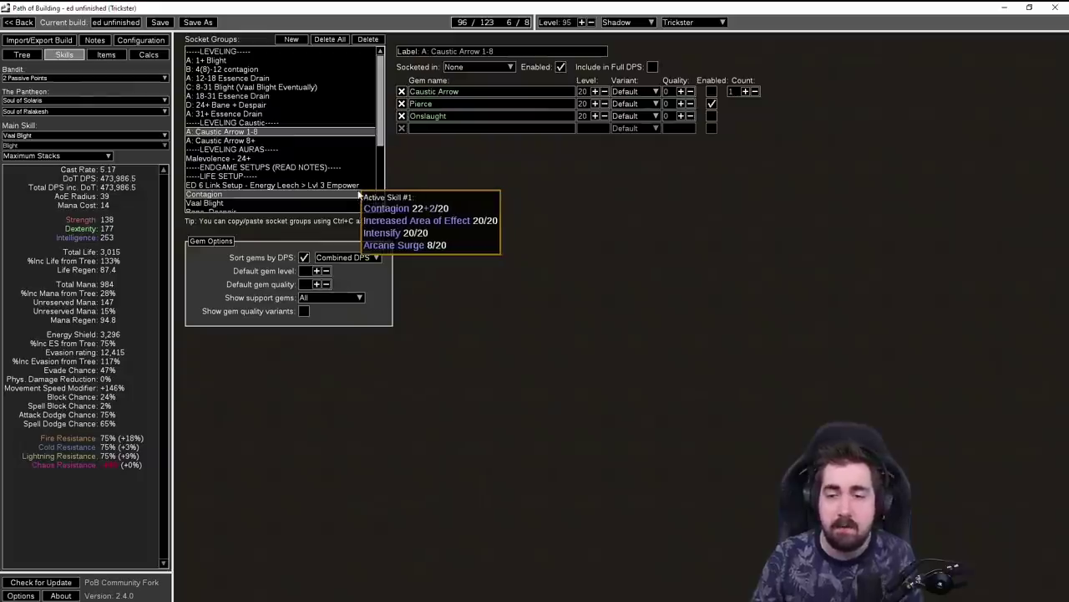
{"action": "left_click", "coordinate": [347, 87]}
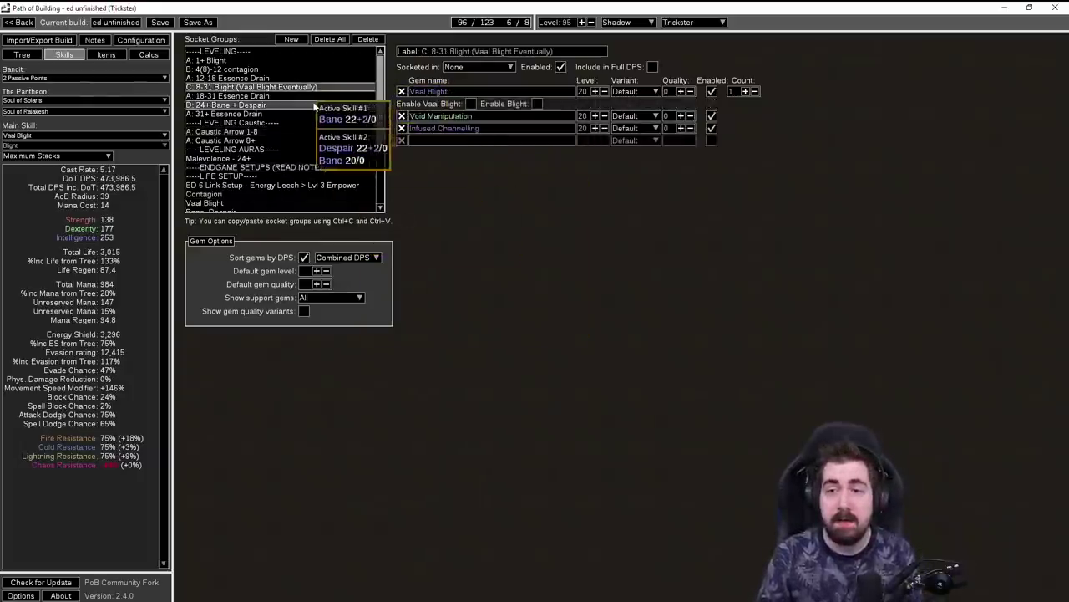
{"action": "left_click", "coordinate": [289, 95]}
{"action": "left_click", "coordinate": [288, 70]}
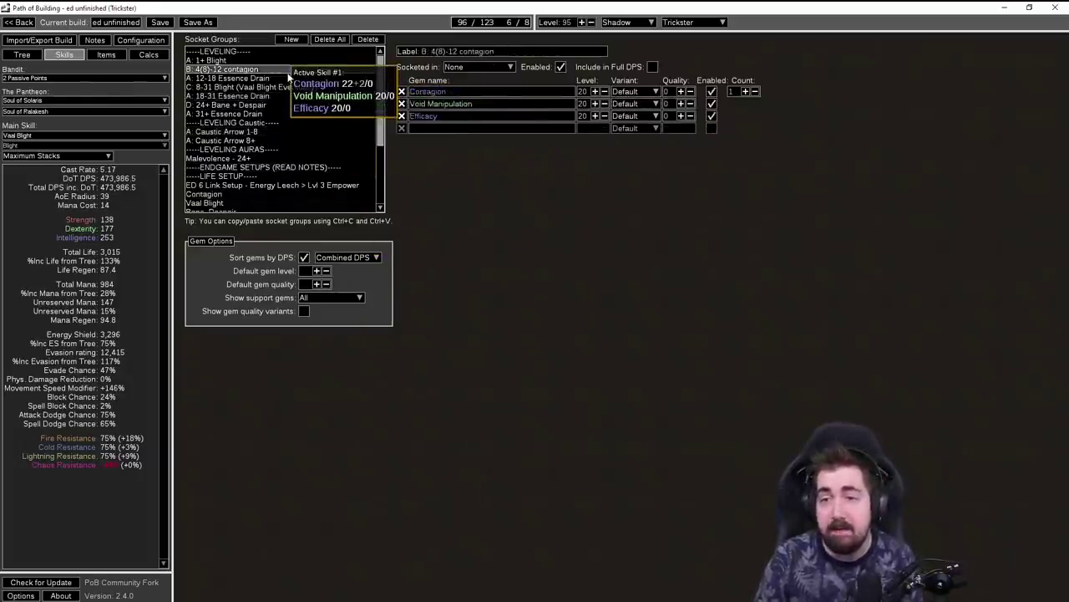
{"action": "left_click", "coordinate": [289, 78]}
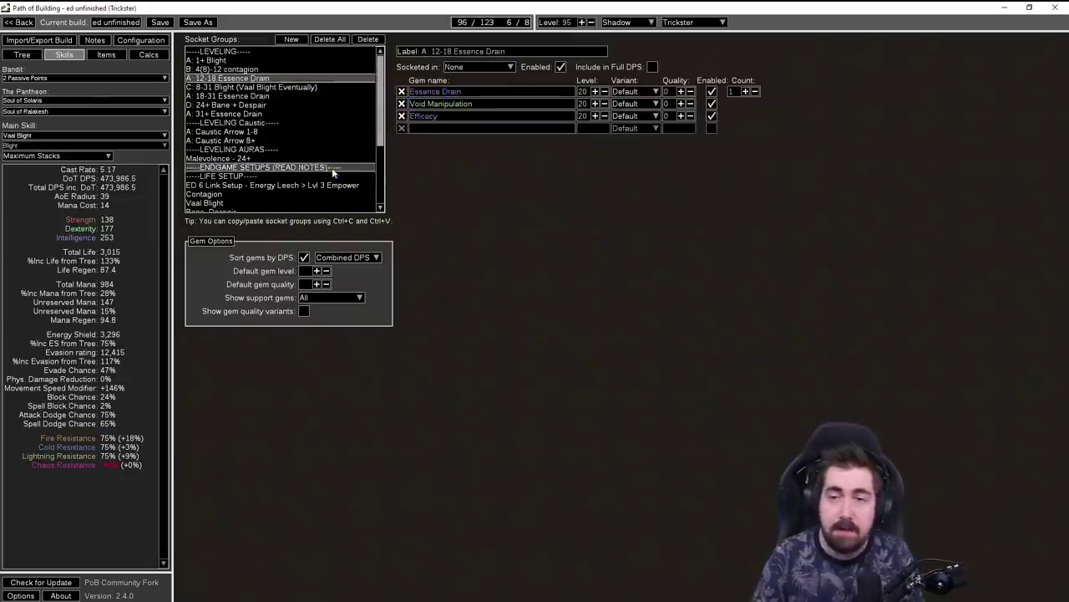
{"action": "scroll", "coordinate": [277, 144], "scroll_direction": "down", "scroll_amount": 2}
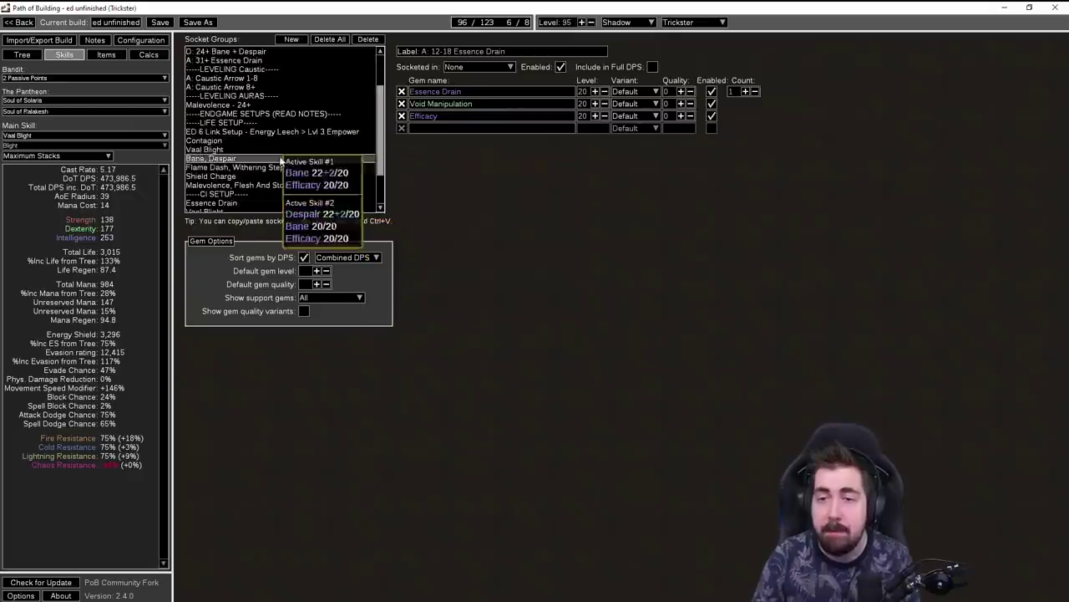
{"action": "left_click", "coordinate": [276, 131]}
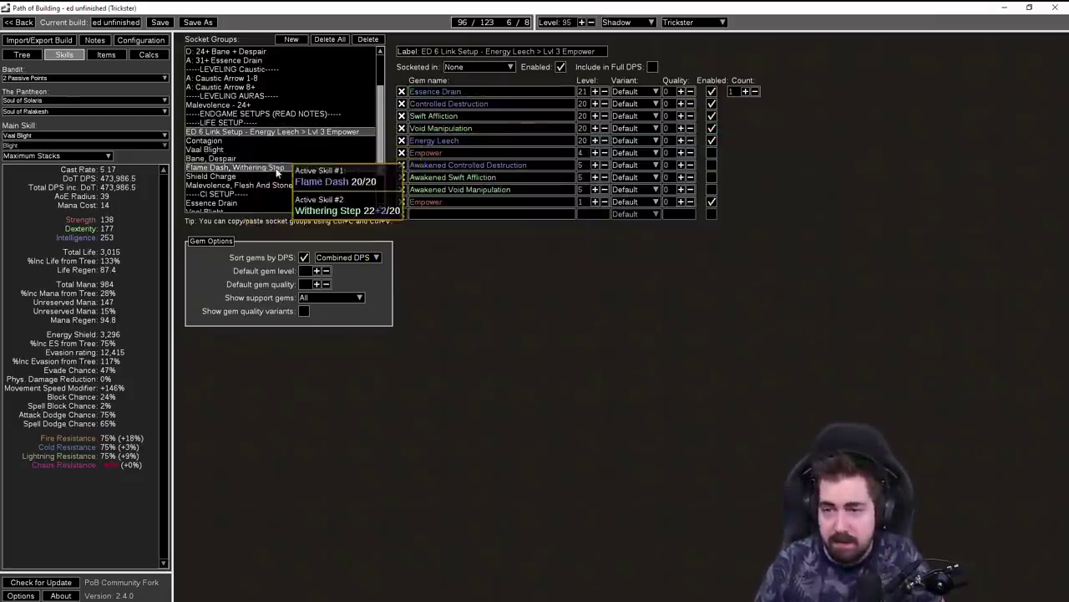
Step: Examine the equipped items of the Early Game Life Setup, including the Driftwood Wand, Fossilised Spirit Shield, helmet and boots
{"action": "key", "text": "ctrl+3"}
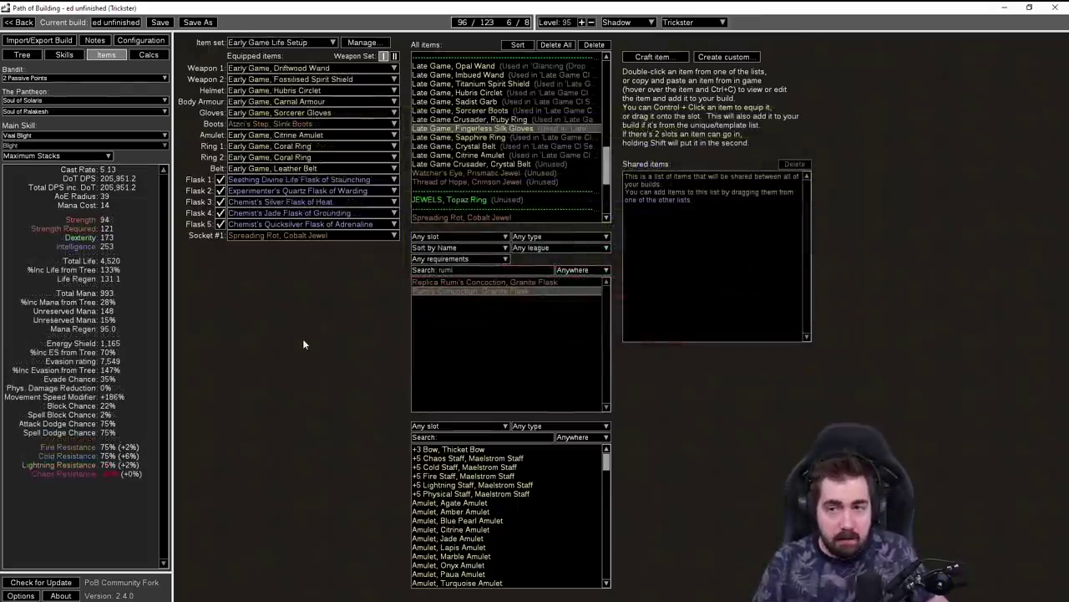
{"action": "mouse_move", "coordinate": [264, 73]}
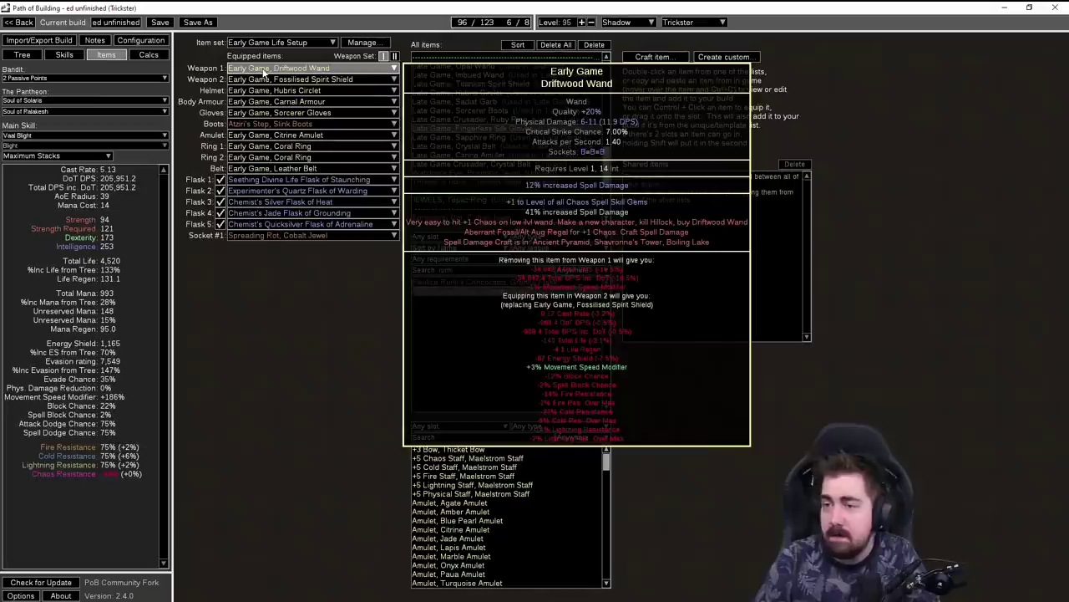
{"action": "mouse_move", "coordinate": [265, 77]}
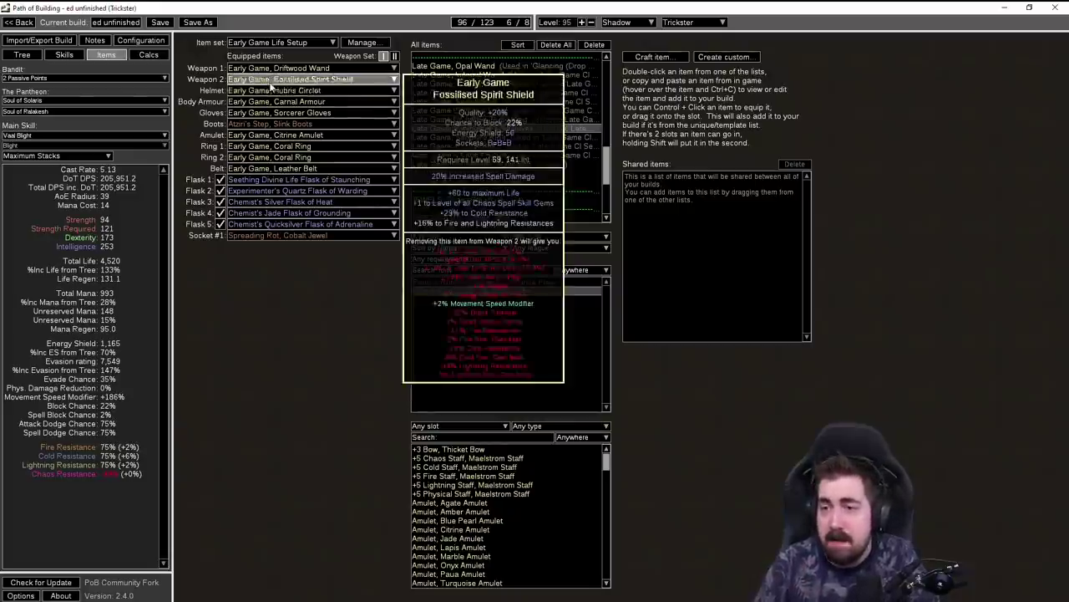
{"action": "mouse_move", "coordinate": [260, 95]}
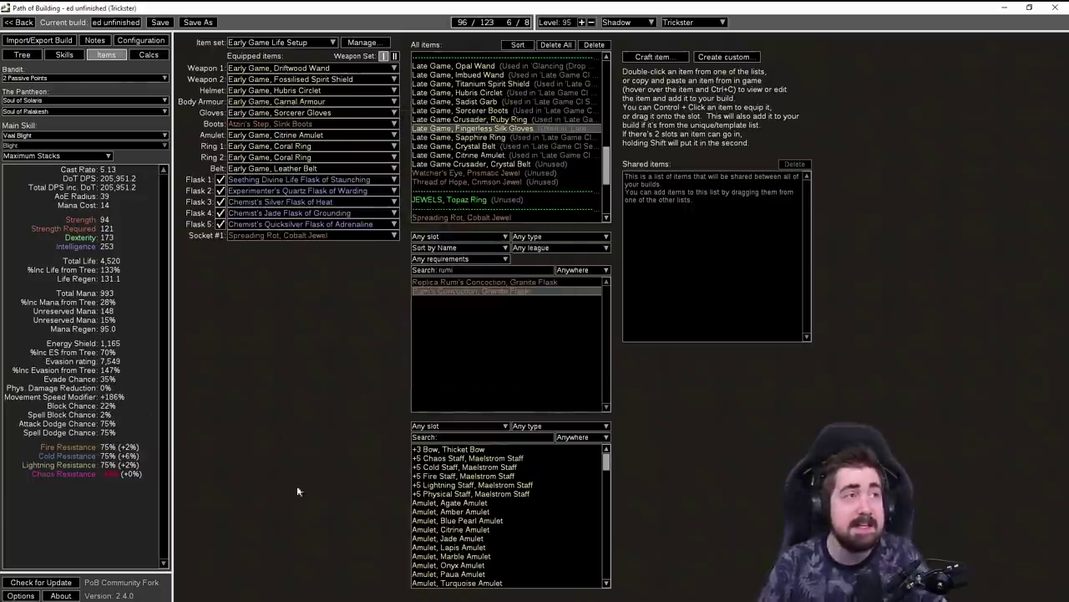
{"action": "mouse_move", "coordinate": [326, 142]}
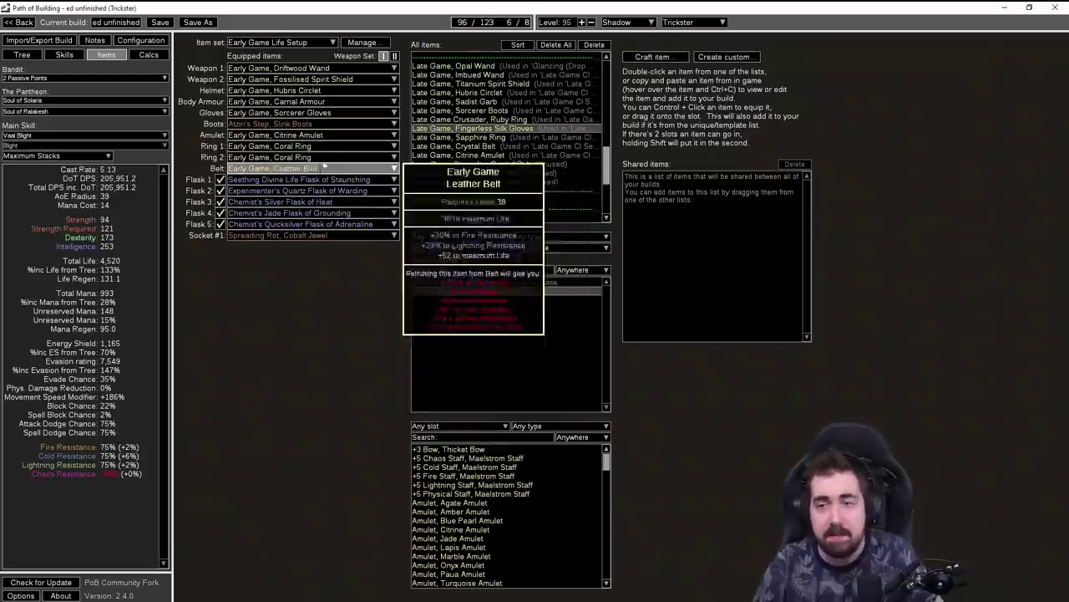
{"action": "mouse_move", "coordinate": [326, 124]}
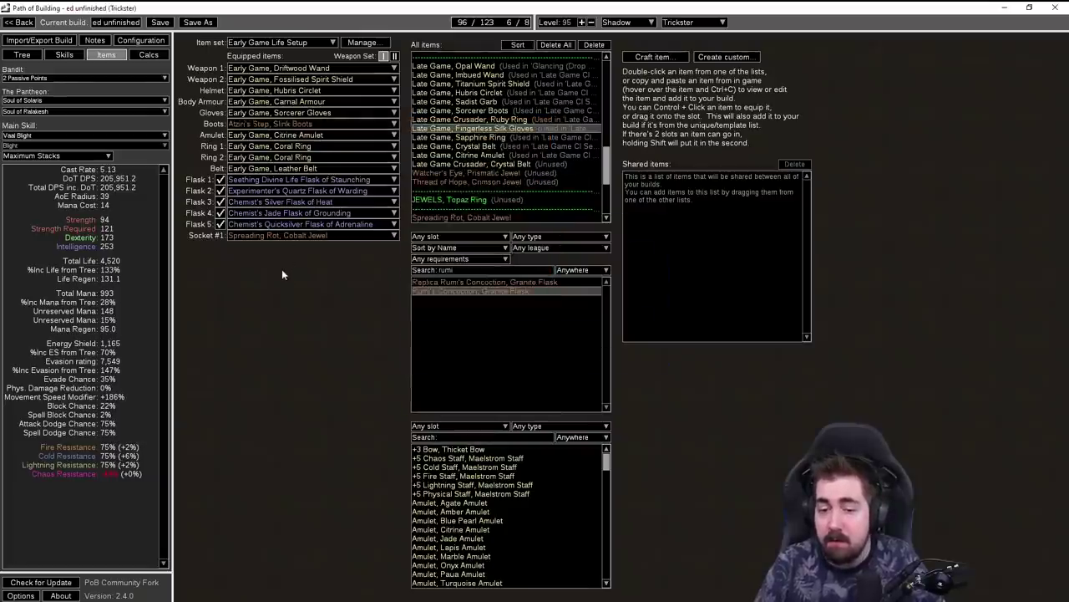
Step: Review the 96 Points + Merc Lab passive tree alongside the equipped items, ending with the Opal Wand in the Mid Game CI Setup
{"action": "left_click", "coordinate": [22, 54]}
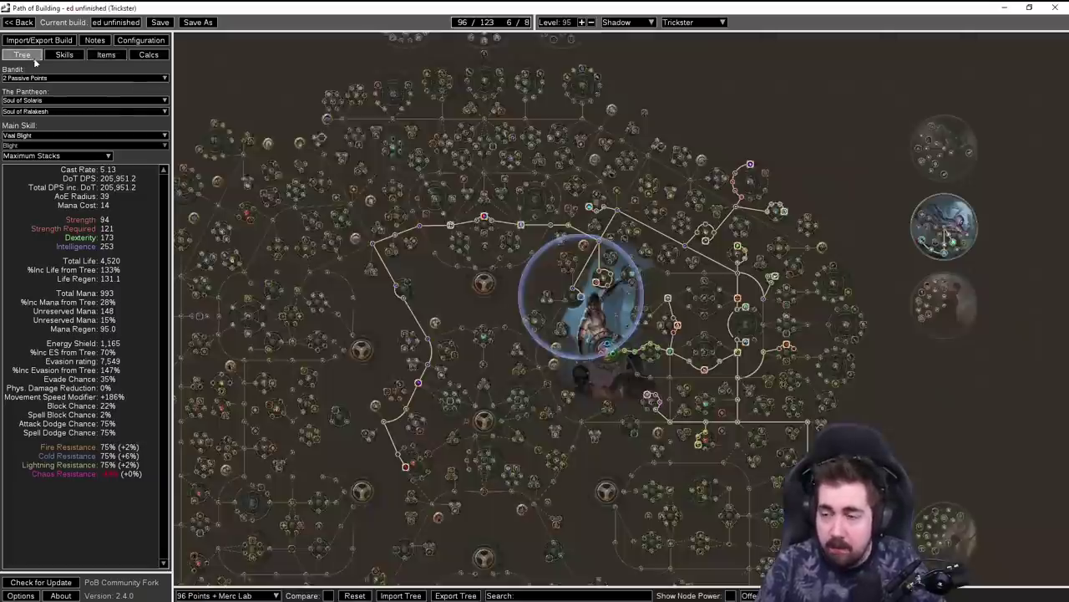
{"action": "left_click_drag", "start_coordinate": [332, 224], "coordinate": [364, 198]}
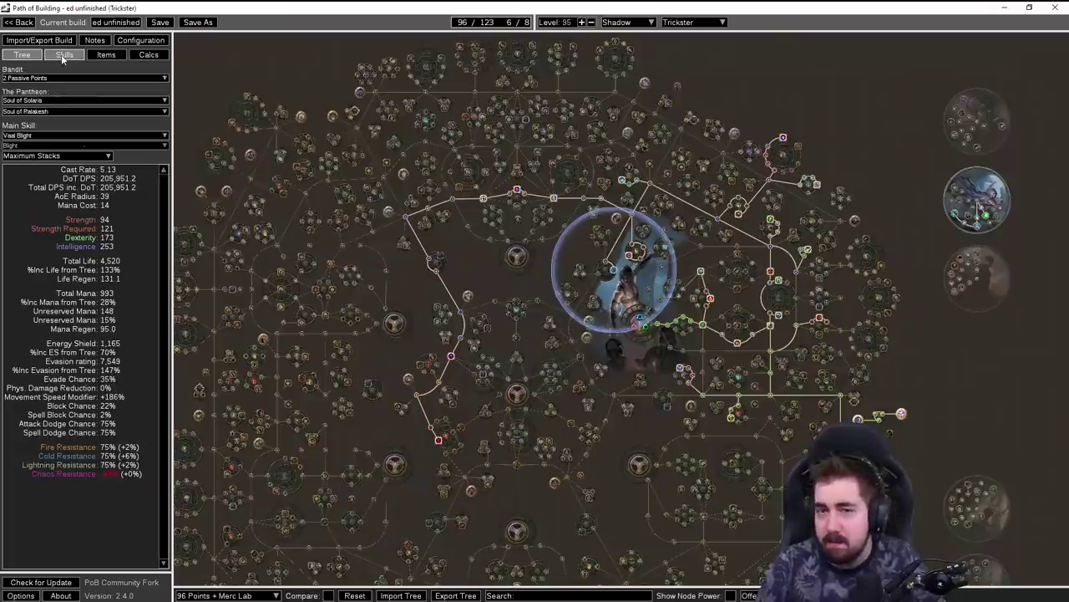
{"action": "left_click", "coordinate": [63, 54]}
{"action": "left_click", "coordinate": [106, 55]}
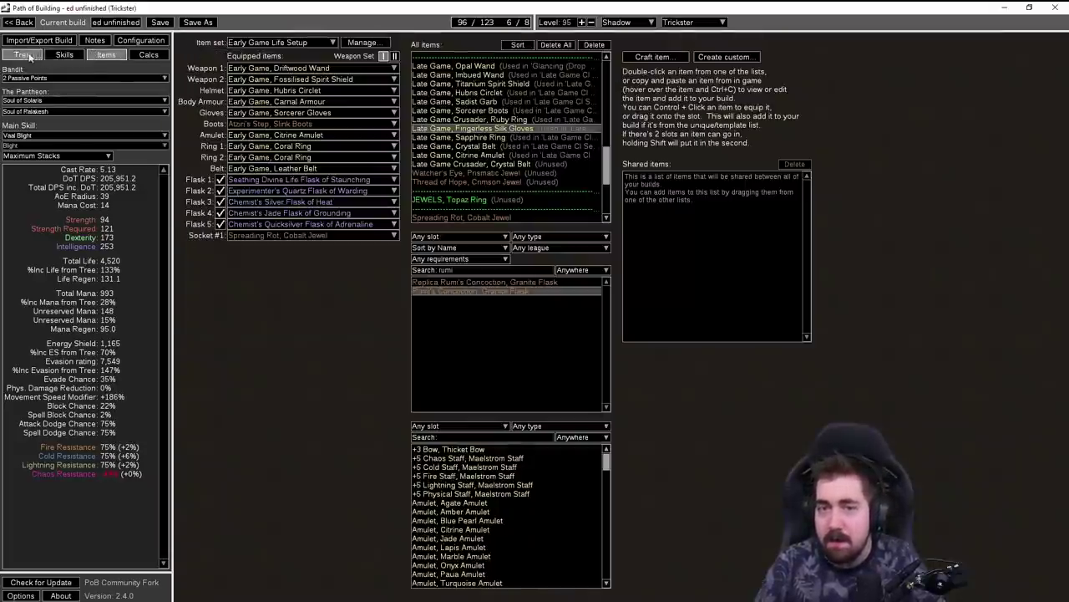
{"action": "left_click", "coordinate": [29, 55]}
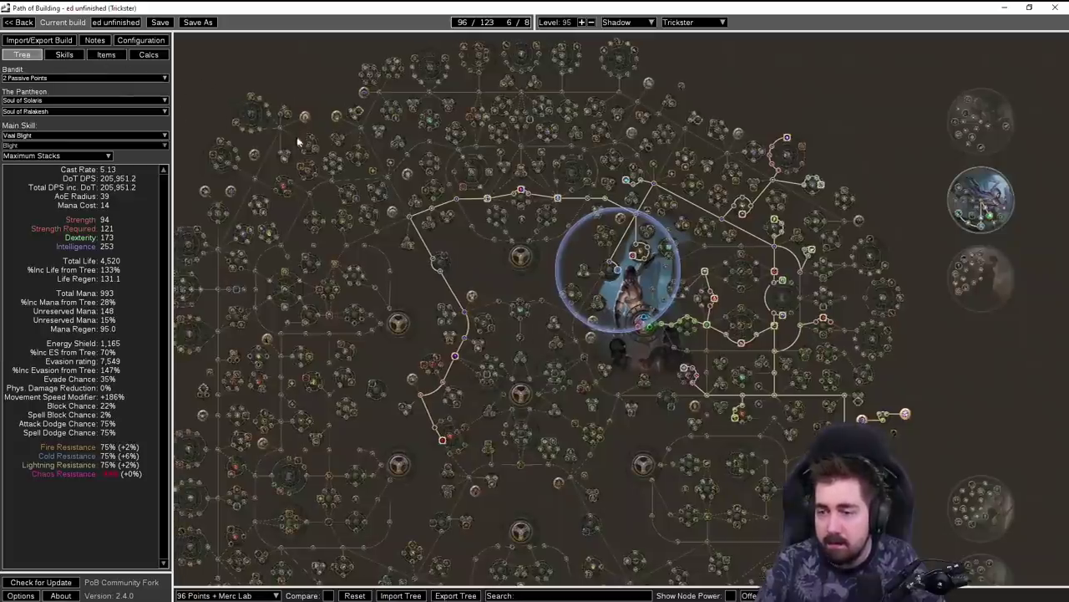
{"action": "left_click", "coordinate": [107, 54]}
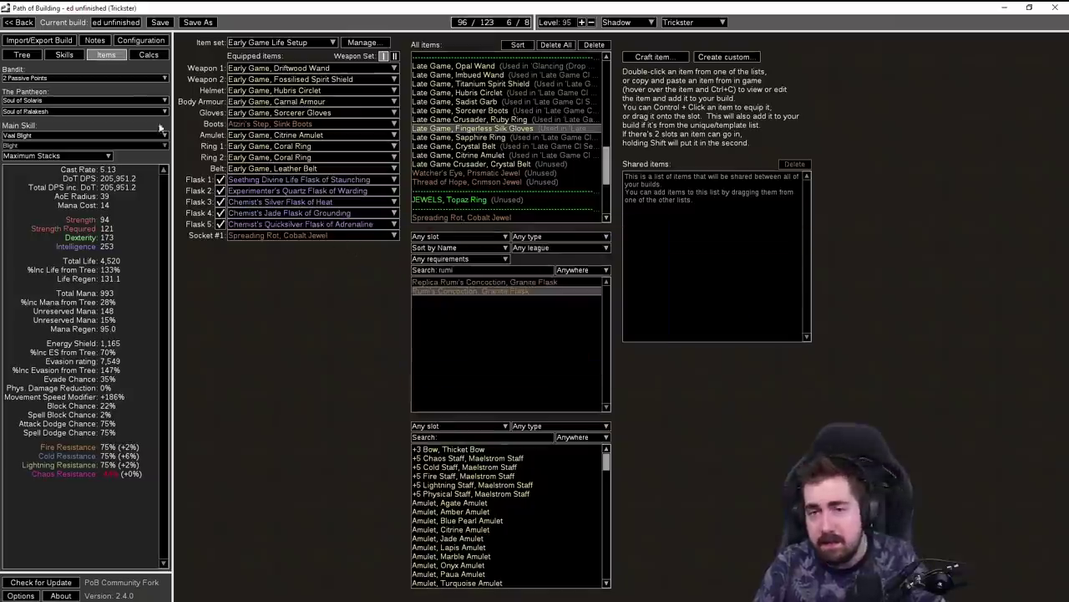
{"action": "left_click", "coordinate": [22, 55]}
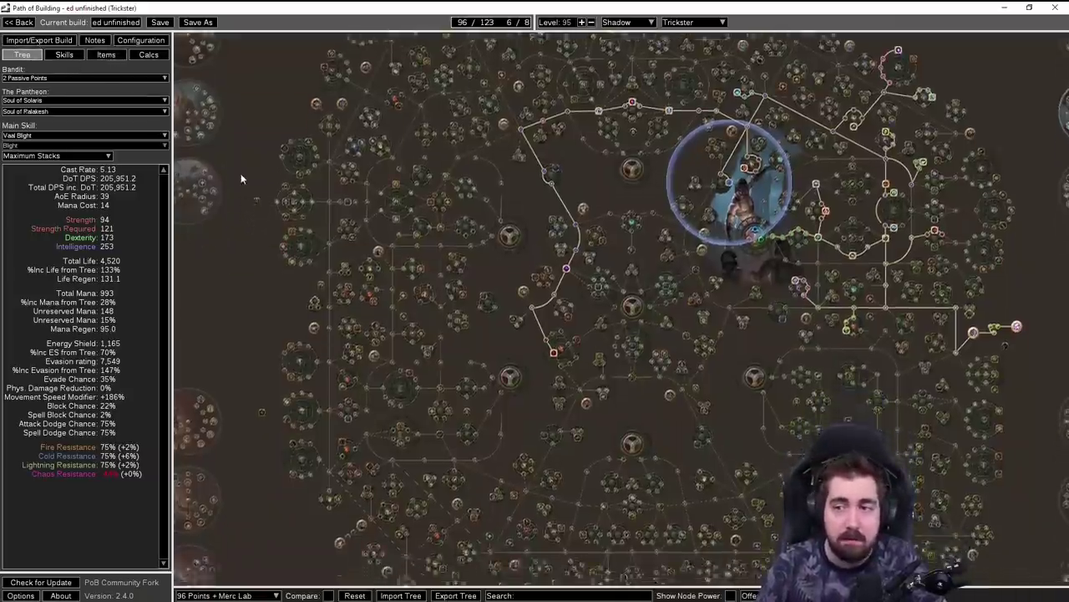
{"action": "left_click", "coordinate": [106, 54]}
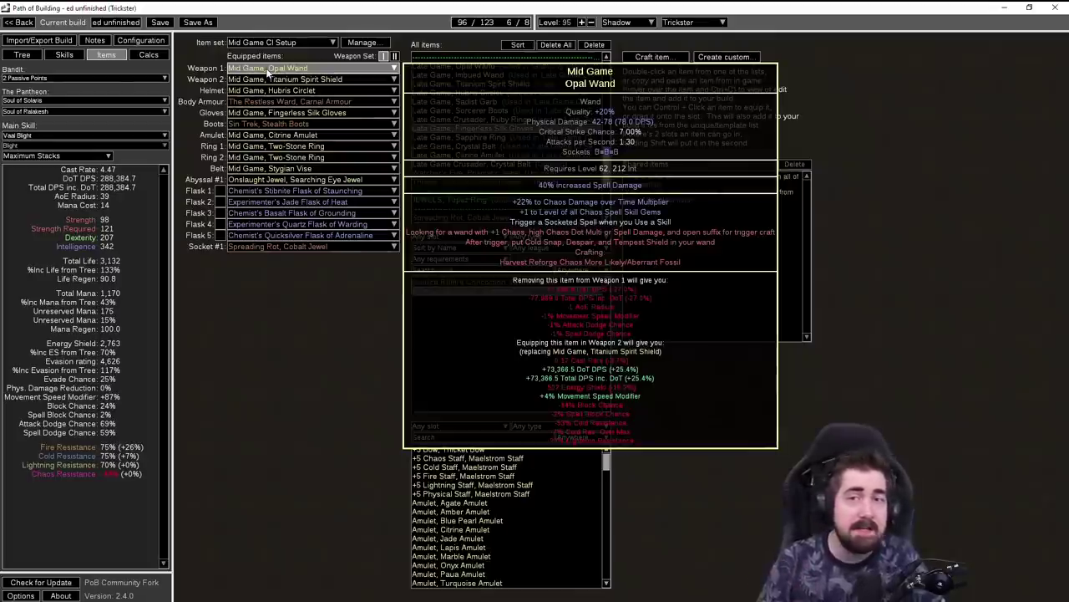
Step: Review the general tips in the build notes and highlight the line about using a Jade Flask on Trickster
{"action": "left_click", "coordinate": [94, 41]}
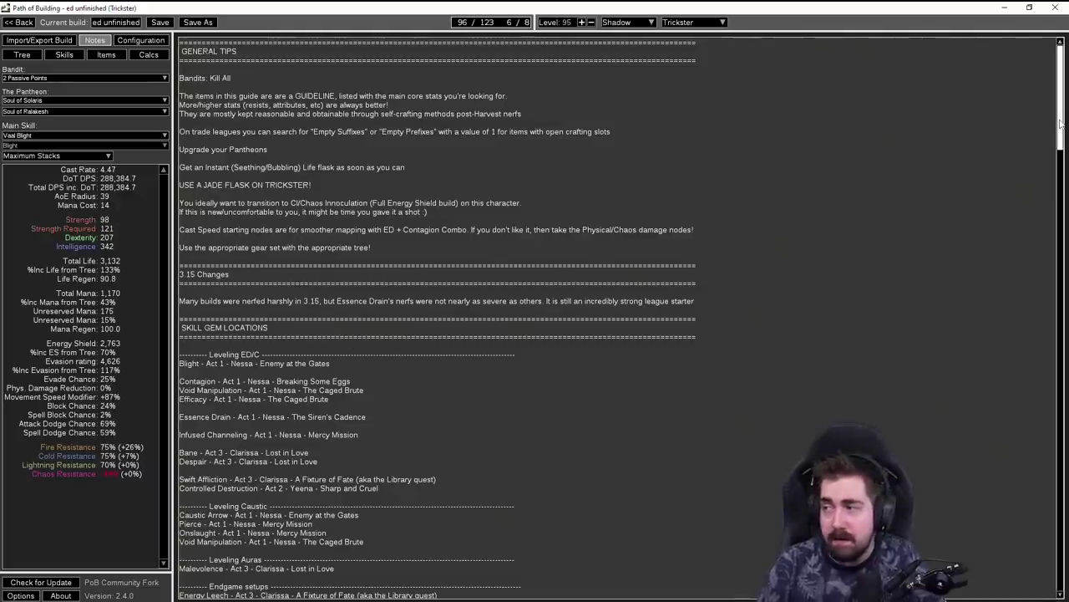
{"action": "left_click_drag", "start_coordinate": [1060, 124], "coordinate": [1051, 93]}
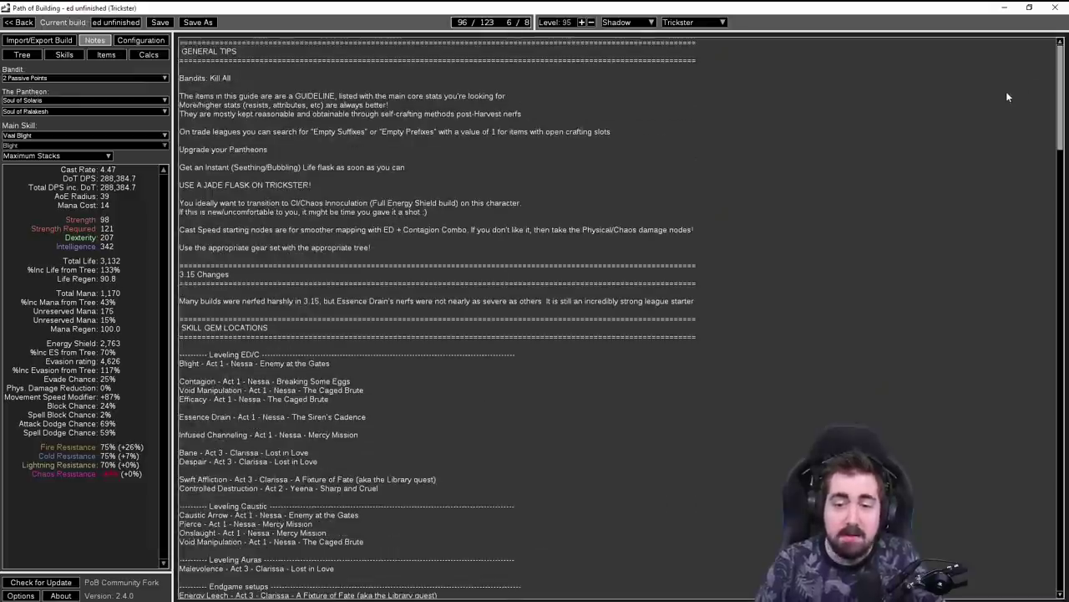
{"action": "left_click", "coordinate": [106, 55]}
{"action": "left_click", "coordinate": [95, 40]}
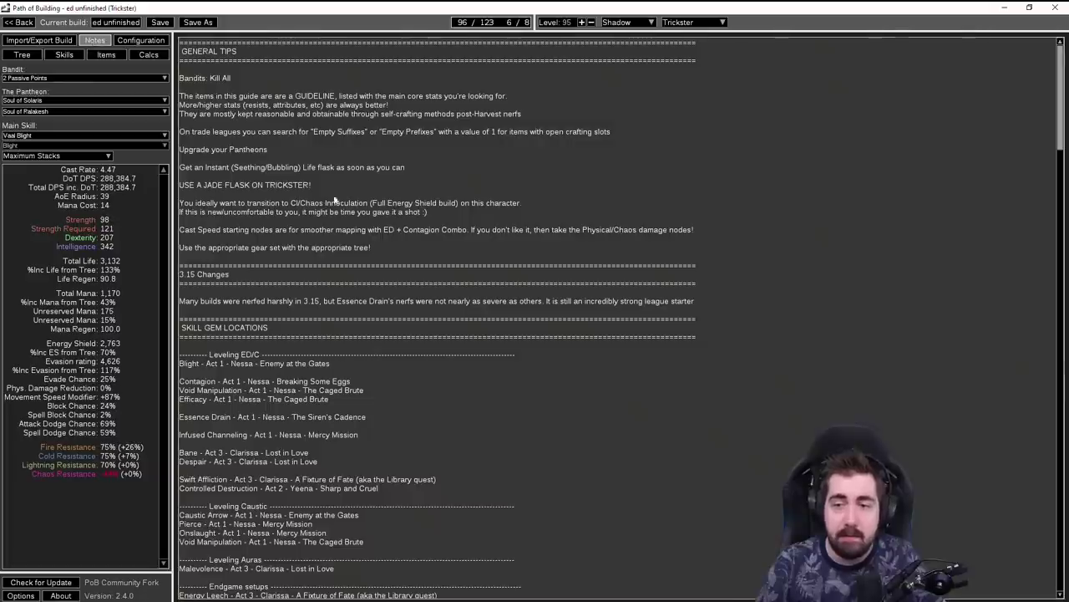
{"action": "left_click_drag", "start_coordinate": [312, 184], "coordinate": [177, 184]}
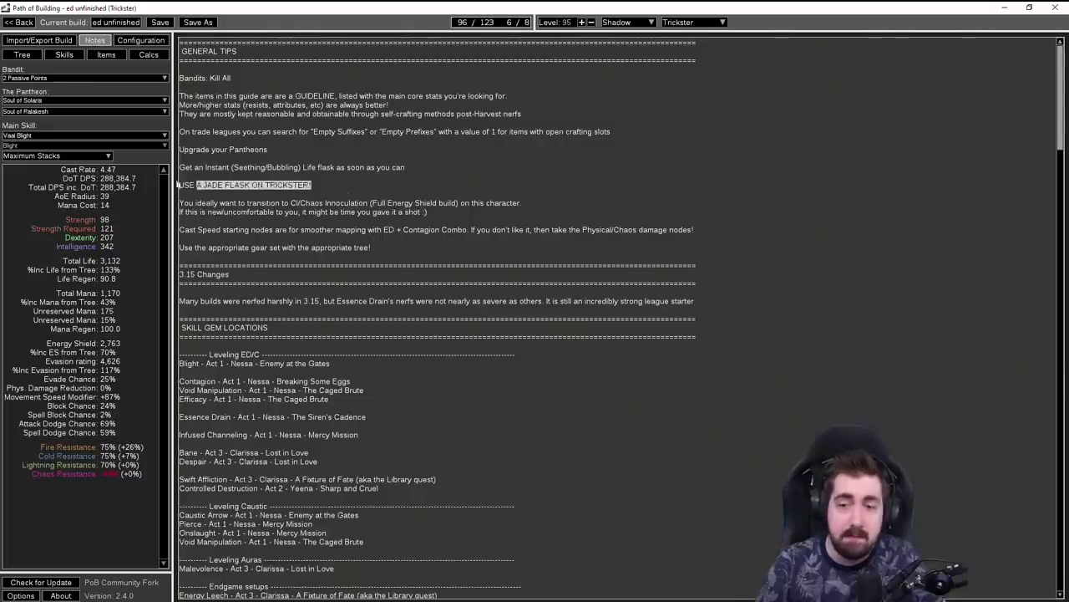
Step: Examine the Trickster ascendancy nodes of the 96 Points + Merc Lab passive tree, including Ghost Dance
{"action": "left_click", "coordinate": [22, 54]}
{"action": "left_click_drag", "start_coordinate": [573, 282], "coordinate": [342, 232]}
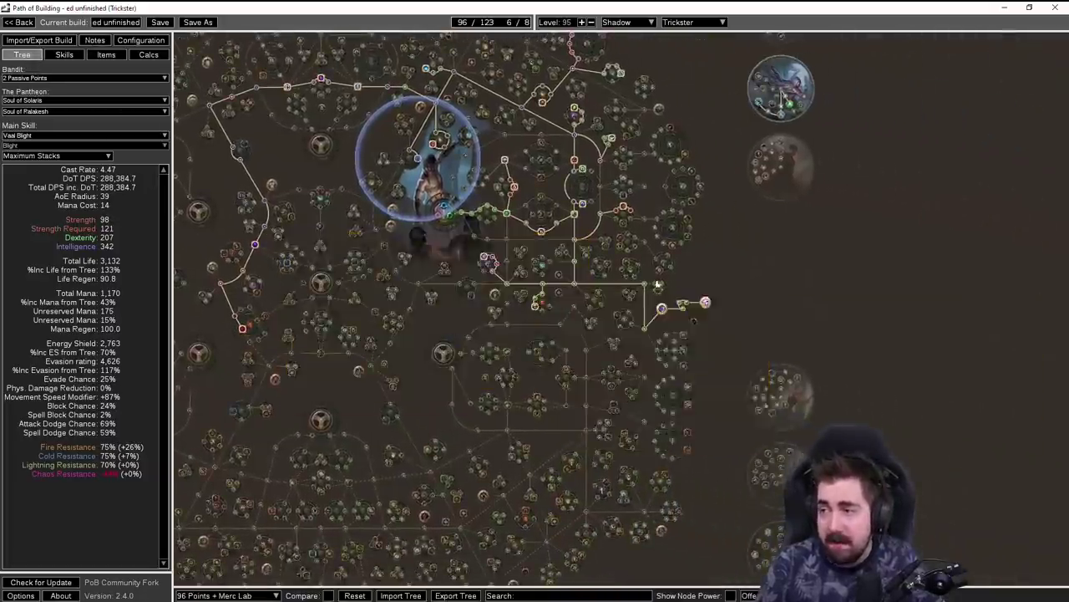
{"action": "left_click_drag", "start_coordinate": [641, 240], "coordinate": [503, 330]}
{"action": "scroll", "coordinate": [505, 334], "scroll_direction": "up", "scroll_amount": 3}
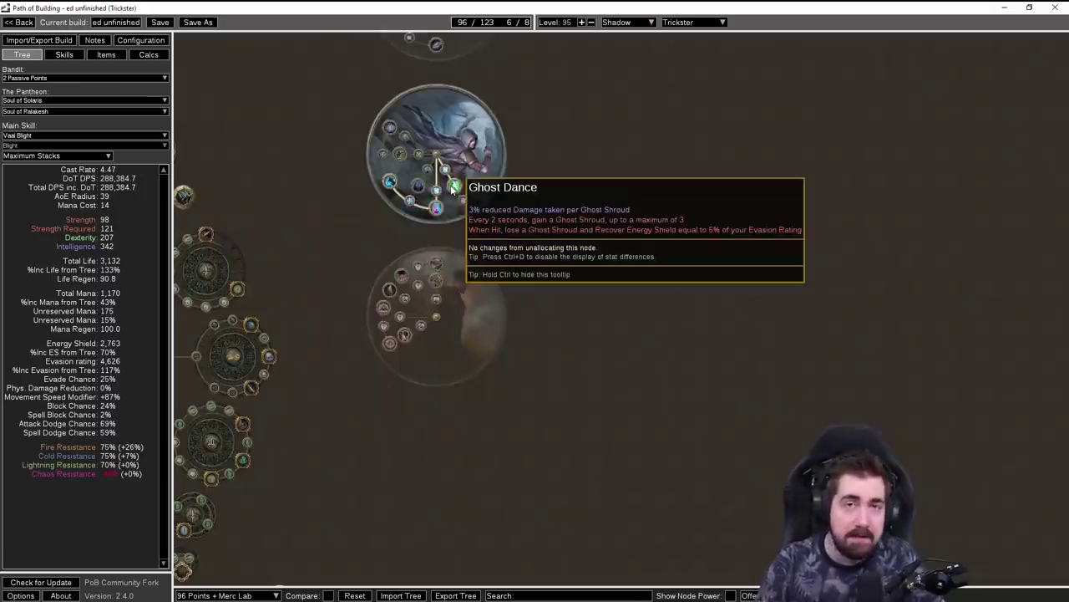
{"action": "left_click_drag", "start_coordinate": [244, 150], "coordinate": [560, 155]}
Step: Examine the Hubris Circlet and The Restless Ward body armour equipped in the Mid Game CI Setup
{"action": "left_click", "coordinate": [107, 55]}
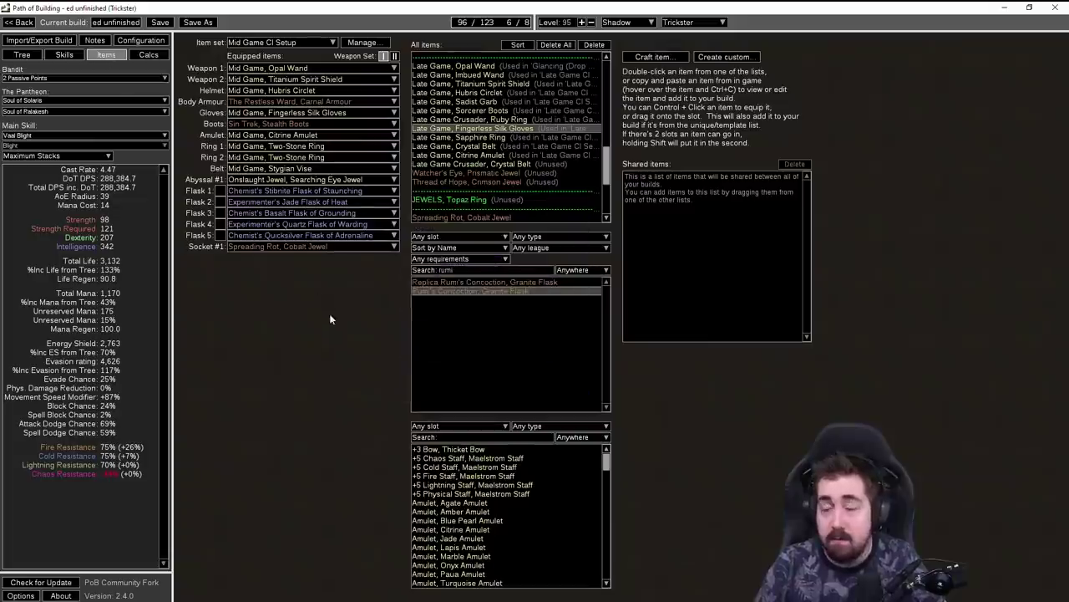
{"action": "mouse_move", "coordinate": [308, 105]}
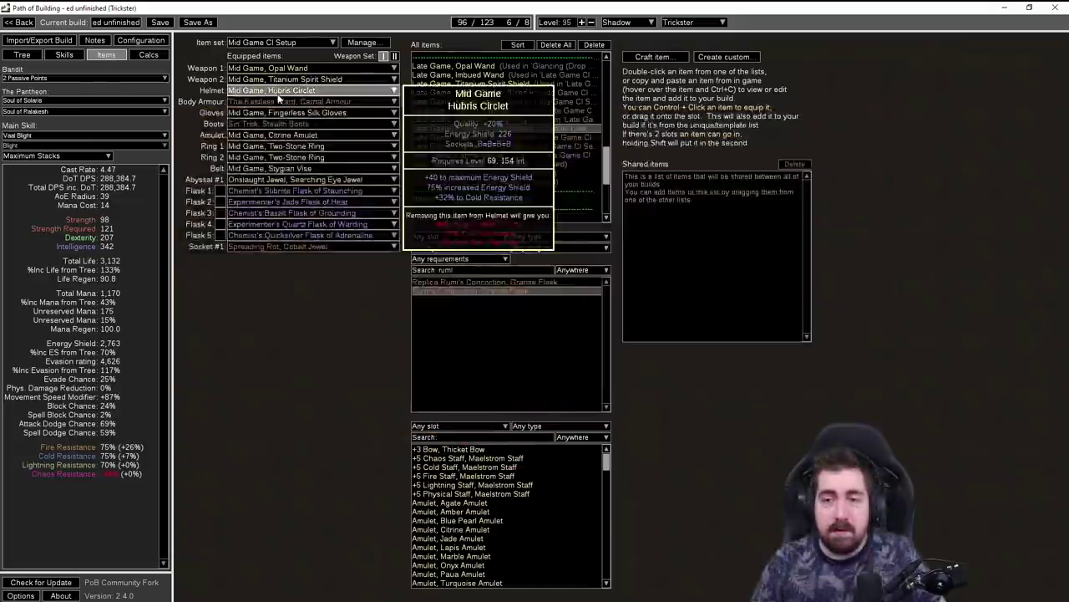
{"action": "mouse_move", "coordinate": [270, 130]}
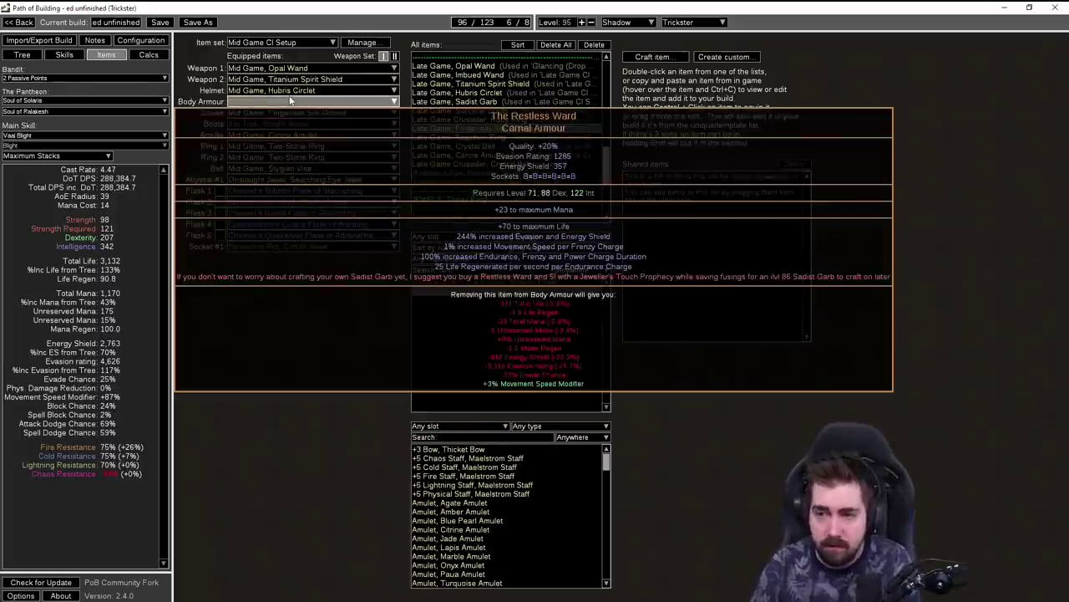
Step: Switch the item set to Late Game CI Setup and from there to Glancing (Drop Rumi's)
{"action": "left_click", "coordinate": [280, 42]}
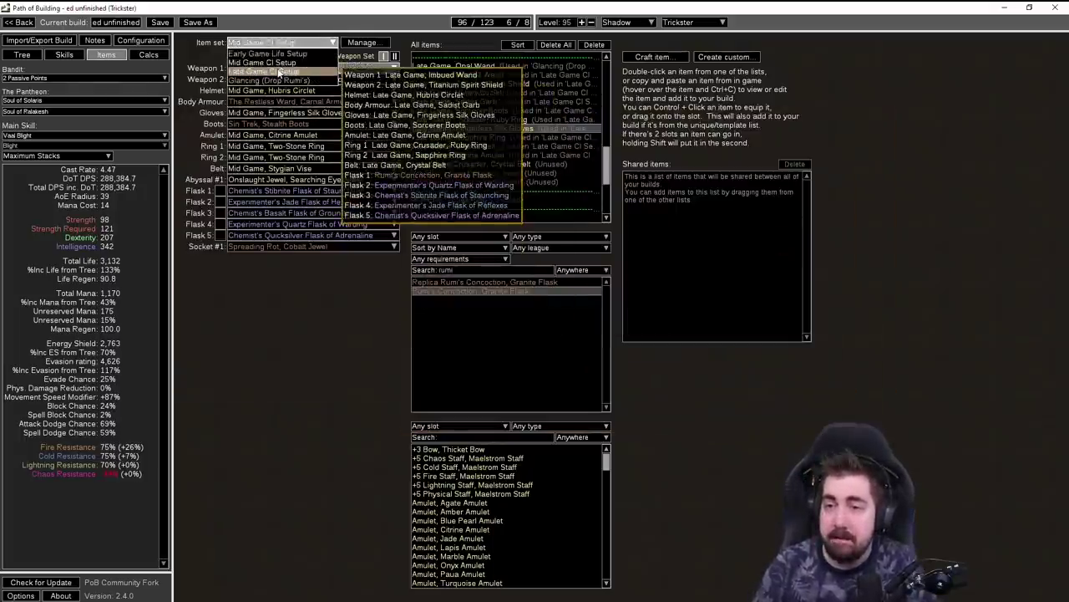
{"action": "left_click", "coordinate": [280, 72]}
{"action": "left_click", "coordinate": [280, 42]}
{"action": "left_click", "coordinate": [280, 80]}
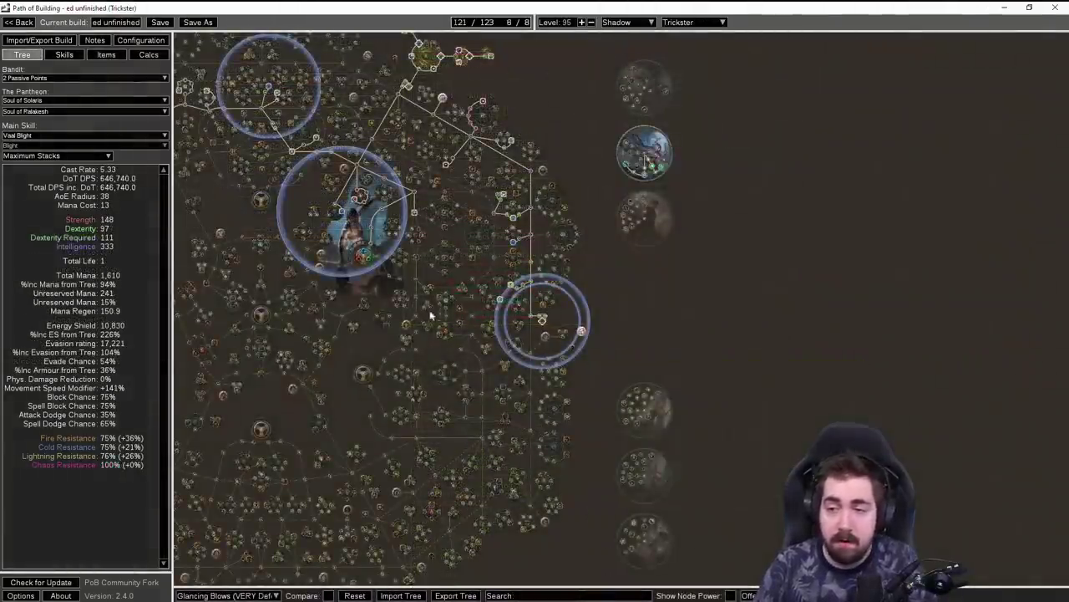
Step: Examine the Glancing Blows passive tree around the ringed jewel radius, including the Acrobatics keystone and the allocated nodes above it
{"action": "scroll", "coordinate": [573, 313], "scroll_direction": "up", "scroll_amount": 4}
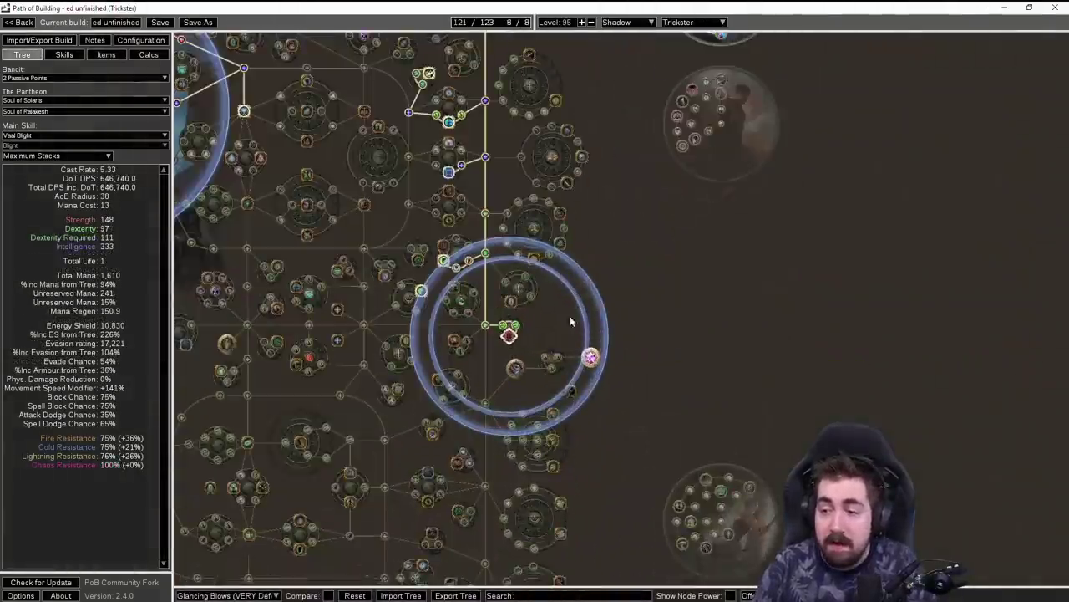
{"action": "left_click_drag", "start_coordinate": [530, 345], "coordinate": [527, 310]}
{"action": "mouse_move", "coordinate": [507, 299]}
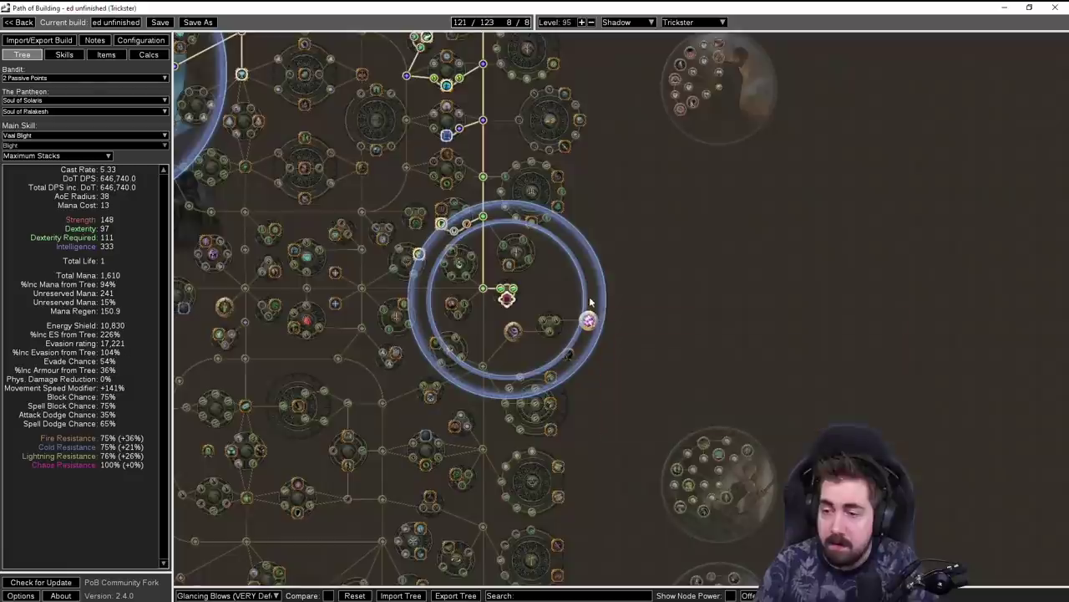
{"action": "left_click_drag", "start_coordinate": [588, 321], "coordinate": [533, 309]}
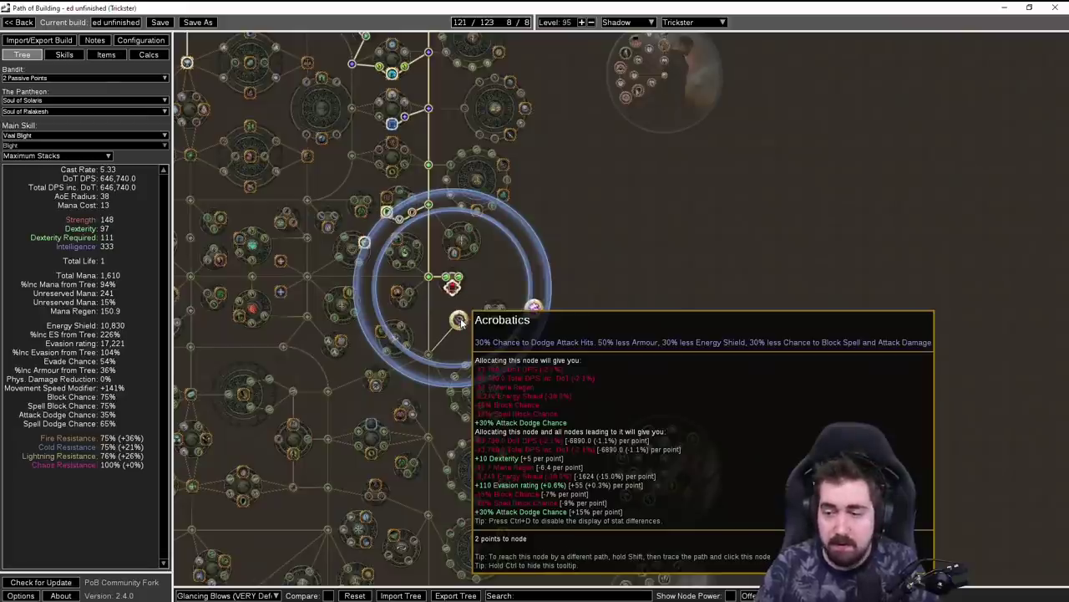
{"action": "left_click_drag", "start_coordinate": [259, 220], "coordinate": [426, 408]}
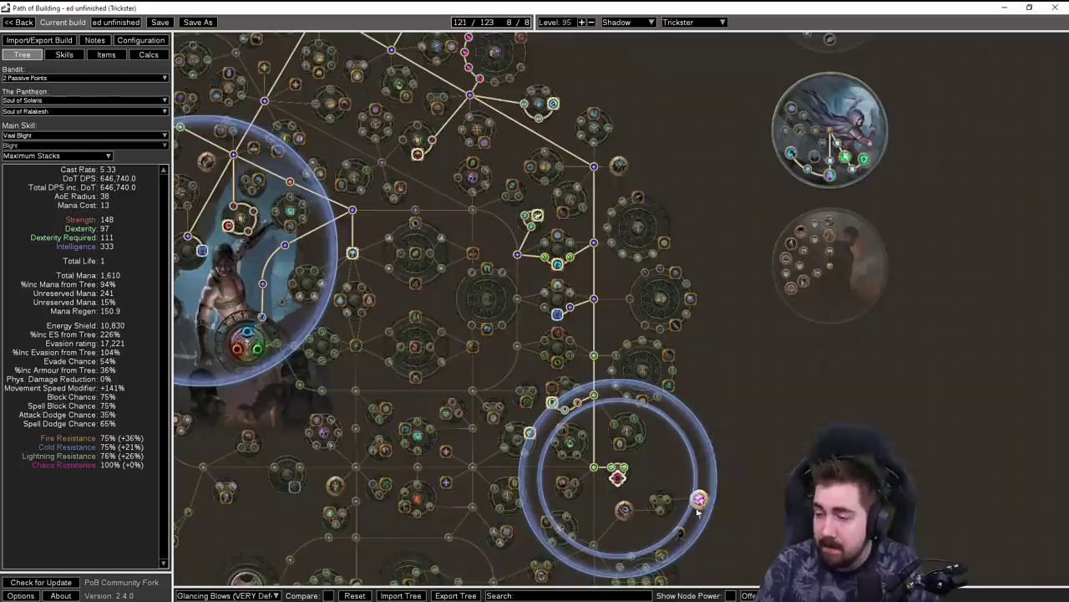